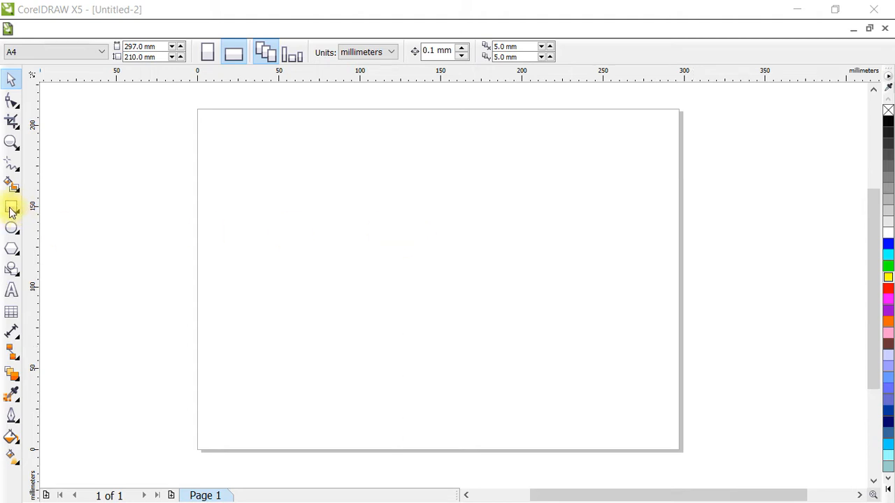
- Draw a long horizontal rectangle about 189 mm by 12 mm and move it down near the page's middle
{"action": "left_click", "coordinate": [12, 208]}
{"action": "left_click_drag", "start_coordinate": [339, 227], "coordinate": [643, 244]}
{"action": "left_click", "coordinate": [11, 79]}
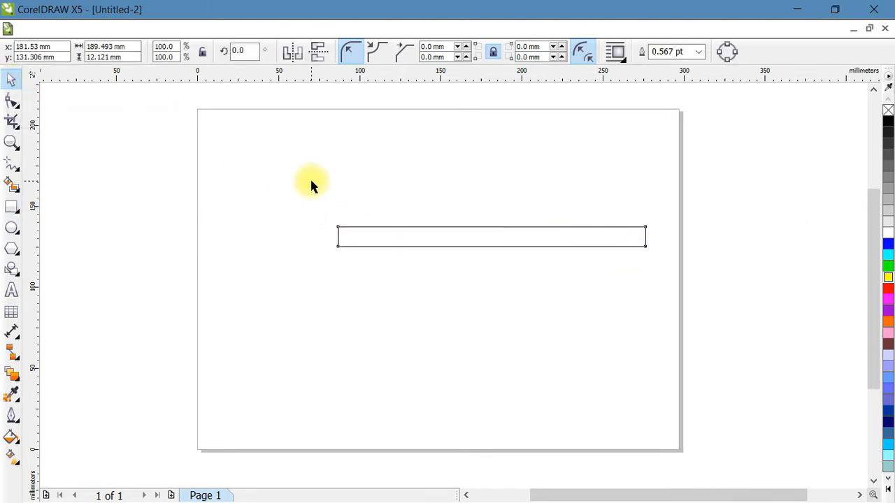
{"action": "left_click_drag", "start_coordinate": [409, 235], "coordinate": [415, 267]}
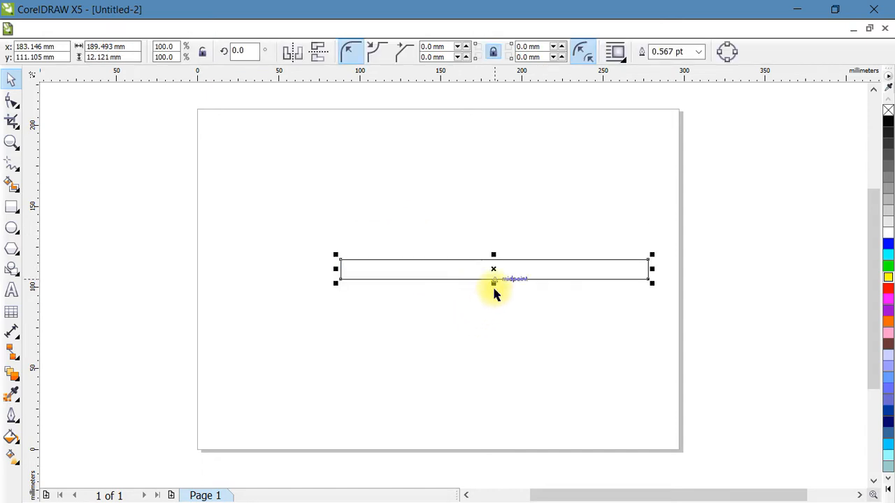
- Make a copy of the rectangle directly above it and skew the copy's upper edge leftward to slant its ends
{"action": "left_click_drag", "start_coordinate": [495, 283], "coordinate": [498, 245]}
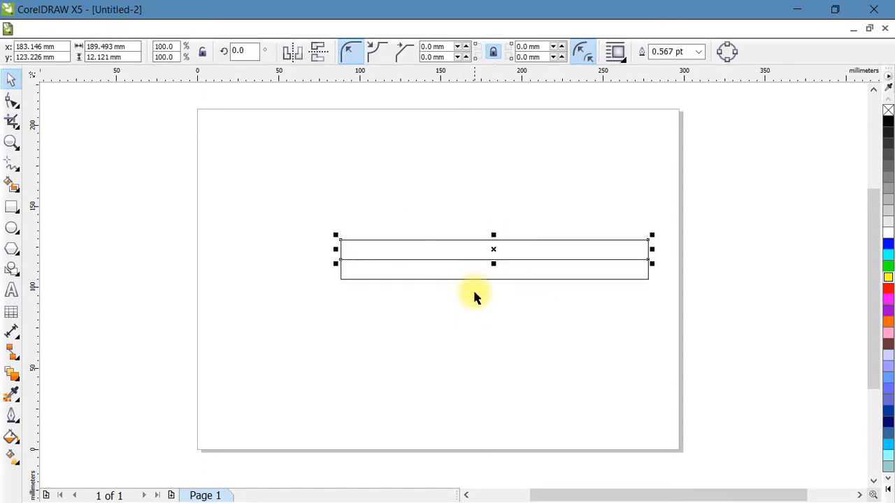
{"action": "left_click", "coordinate": [495, 250]}
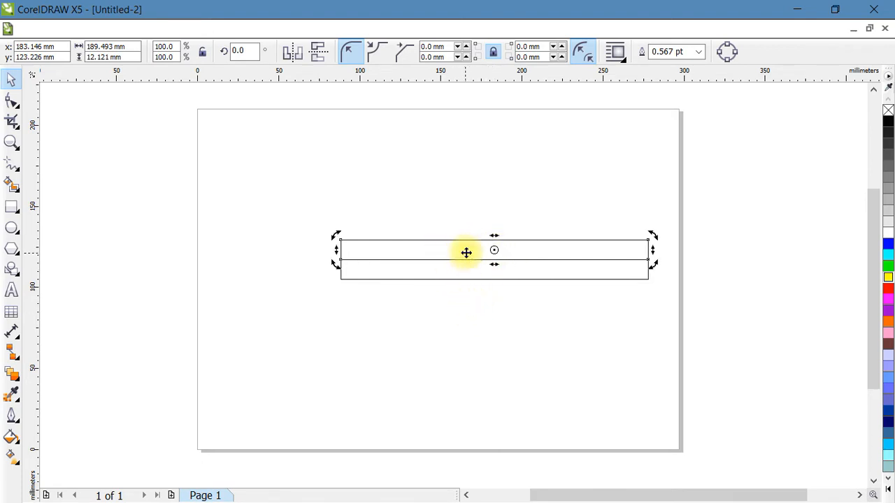
{"action": "left_click_drag", "start_coordinate": [496, 237], "coordinate": [477, 239]}
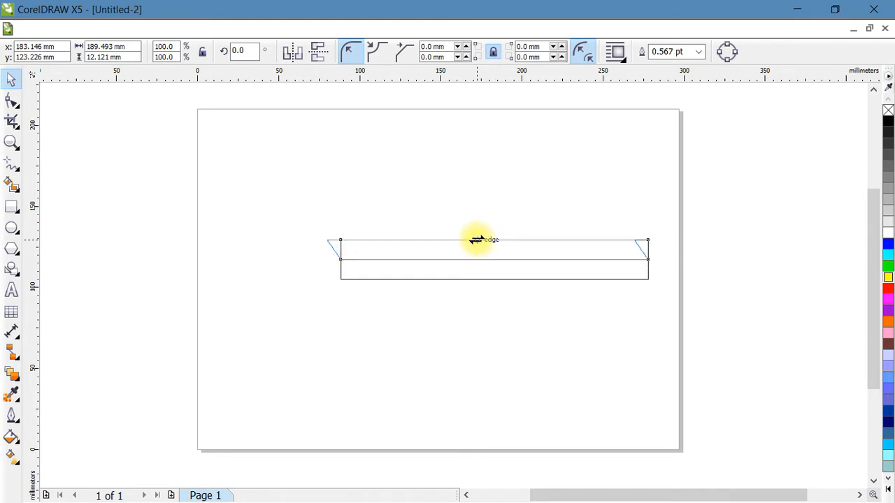
{"action": "left_click_drag", "start_coordinate": [478, 239], "coordinate": [477, 239]}
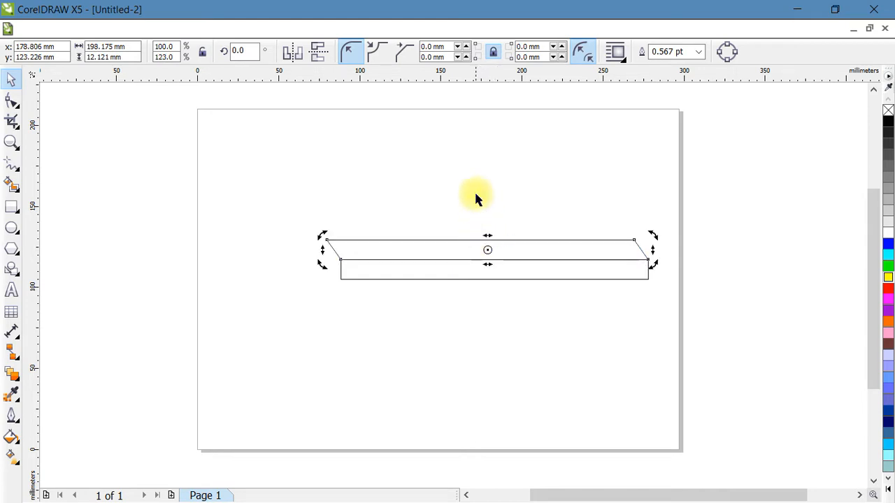
- Copy the slanted strip to directly below the middle rectangle and mirror it vertically to match the upper strip
{"action": "left_click", "coordinate": [475, 202]}
{"action": "left_click", "coordinate": [462, 249]}
{"action": "key", "text": "Escape"}
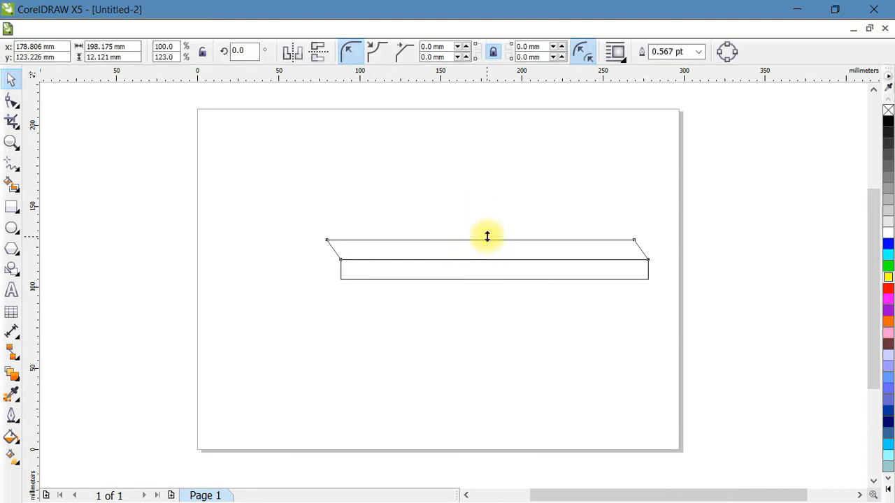
{"action": "left_click_drag", "start_coordinate": [487, 237], "coordinate": [489, 295]}
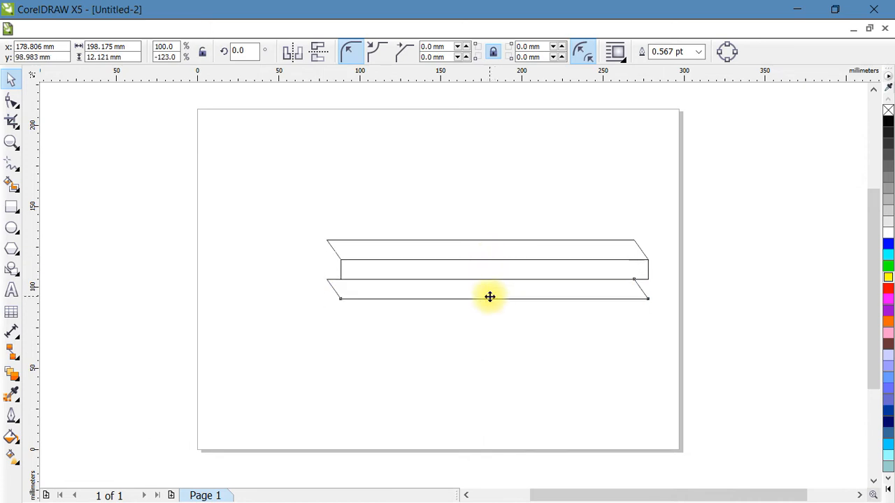
{"action": "left_click", "coordinate": [318, 59]}
{"action": "left_click", "coordinate": [322, 357]}
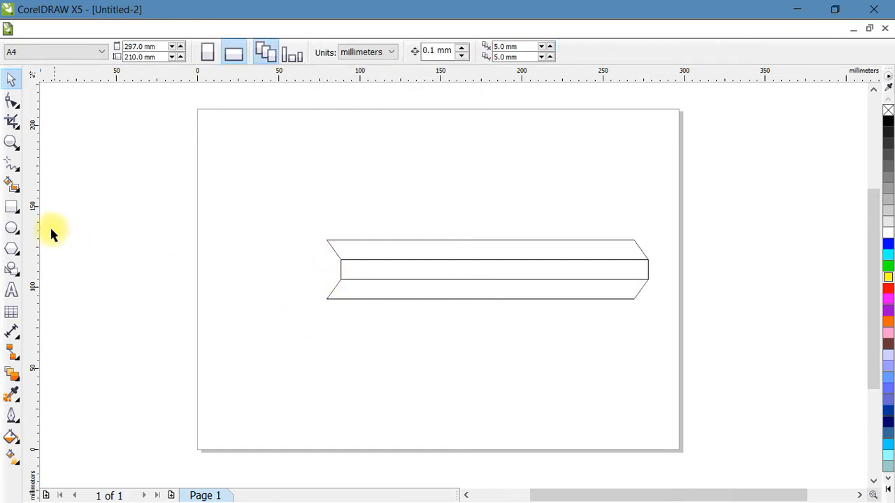
- Draw a rectangle as tall as the three strips and mirror it outward to their left, about 62 mm wide
{"action": "left_click", "coordinate": [12, 207]}
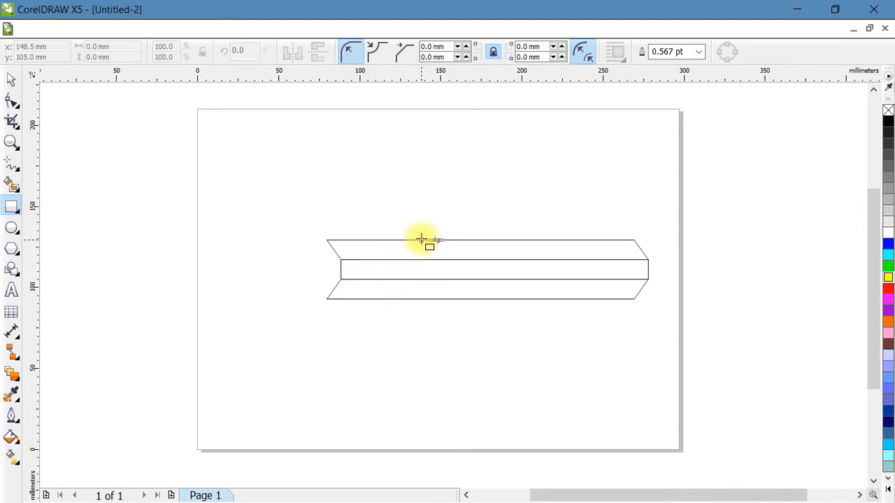
{"action": "left_click_drag", "start_coordinate": [422, 240], "coordinate": [323, 299]}
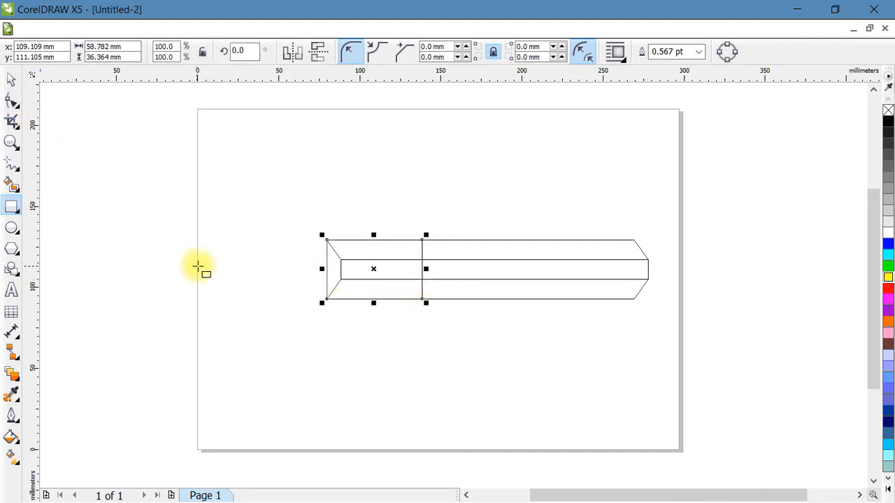
{"action": "key", "text": "space"}
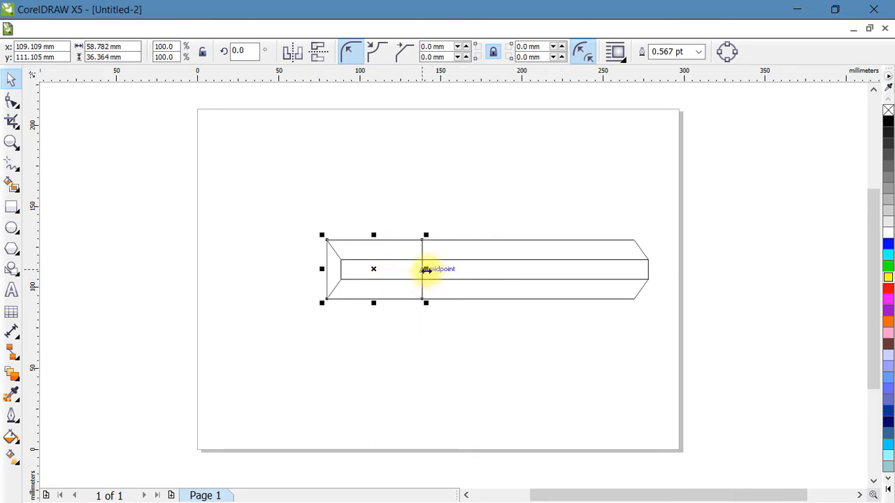
{"action": "left_click_drag", "start_coordinate": [426, 270], "coordinate": [230, 294]}
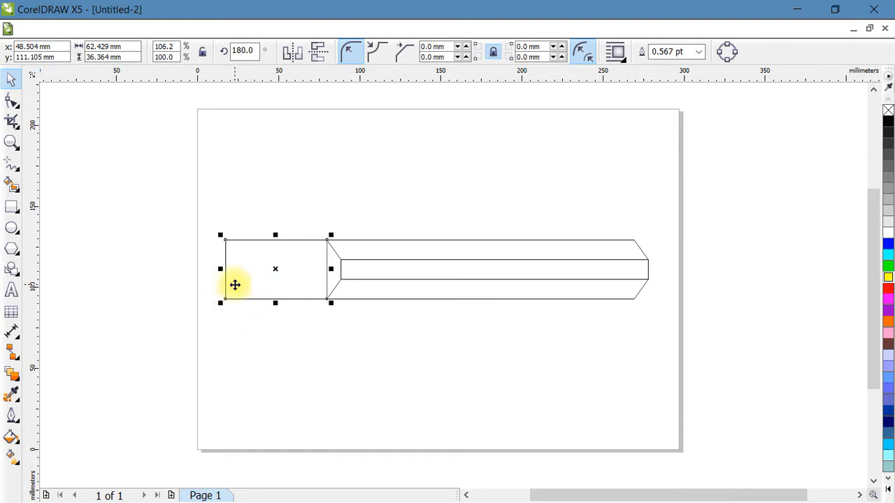
{"action": "left_click_drag", "start_coordinate": [220, 269], "coordinate": [230, 269]}
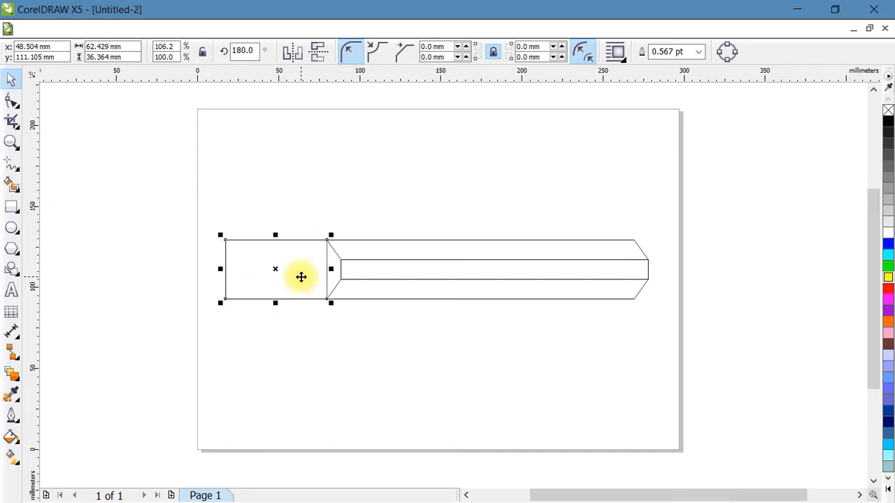
- Convert the left rectangle to curves, add a node midway on its left edge and delete both left corners to form a point
{"action": "key", "text": "ctrl+q"}
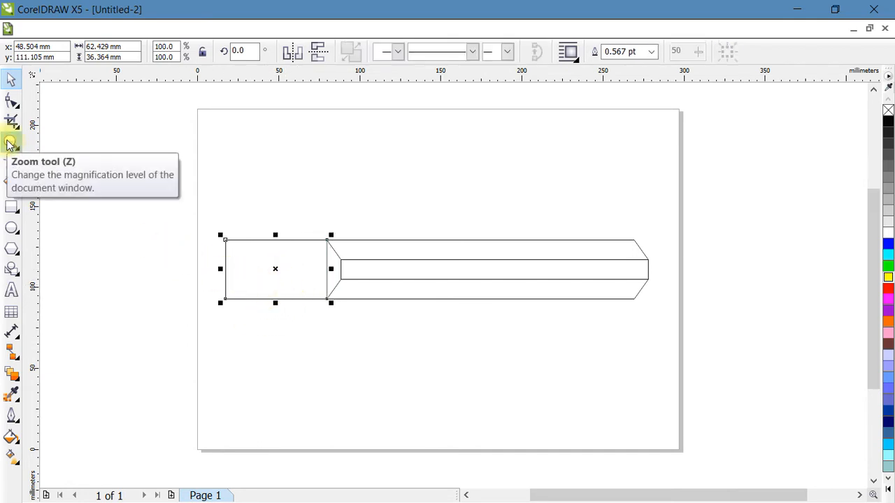
{"action": "scroll", "coordinate": [276, 280], "scroll_direction": "up", "scroll_amount": 1}
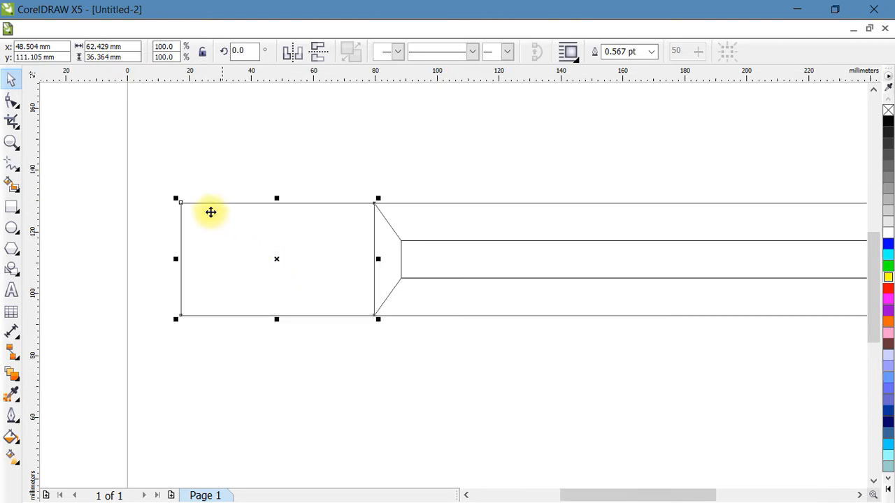
{"action": "left_click", "coordinate": [244, 235]}
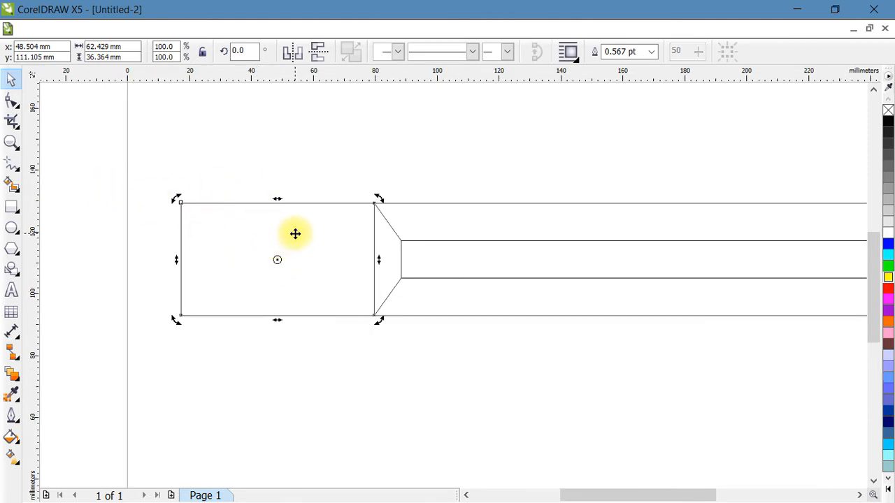
{"action": "key", "text": "F10"}
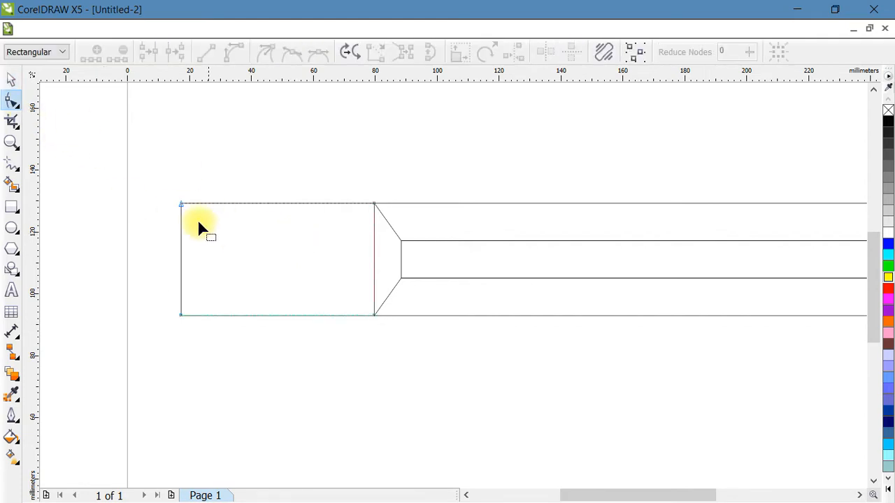
{"action": "left_click", "coordinate": [96, 52]}
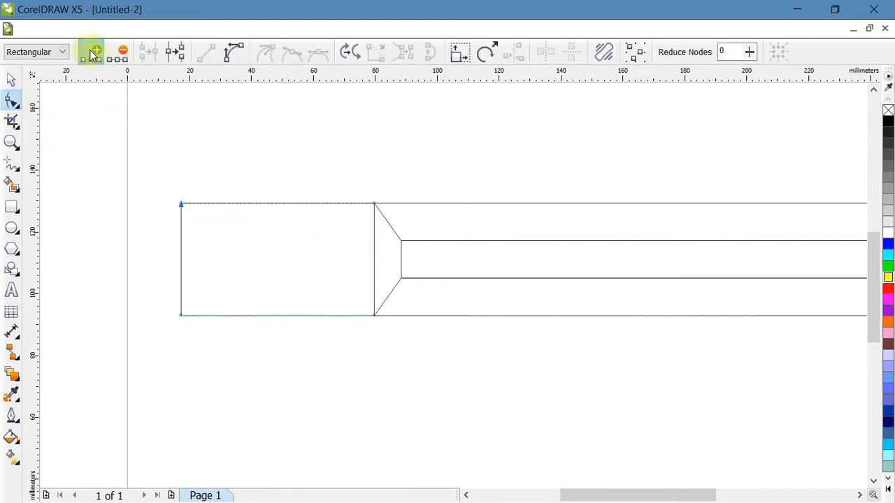
{"action": "left_click", "coordinate": [208, 229]}
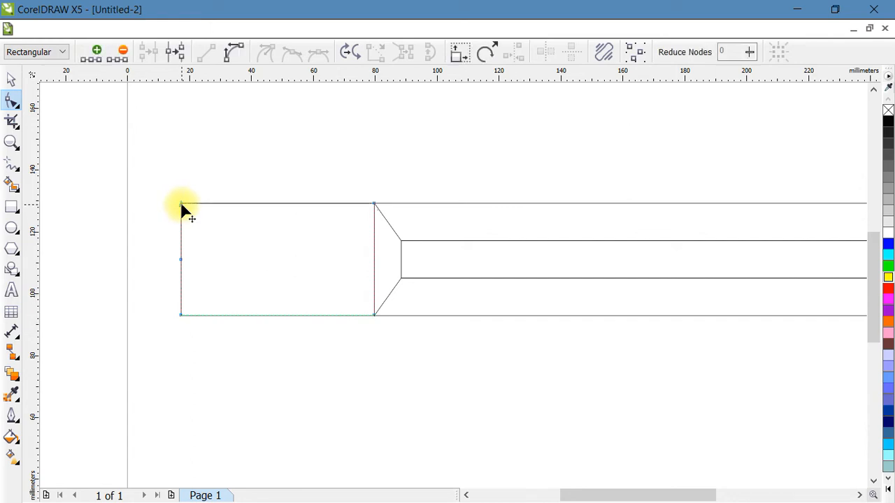
{"action": "double_click", "coordinate": [180, 204]}
{"action": "double_click", "coordinate": [180, 316]}
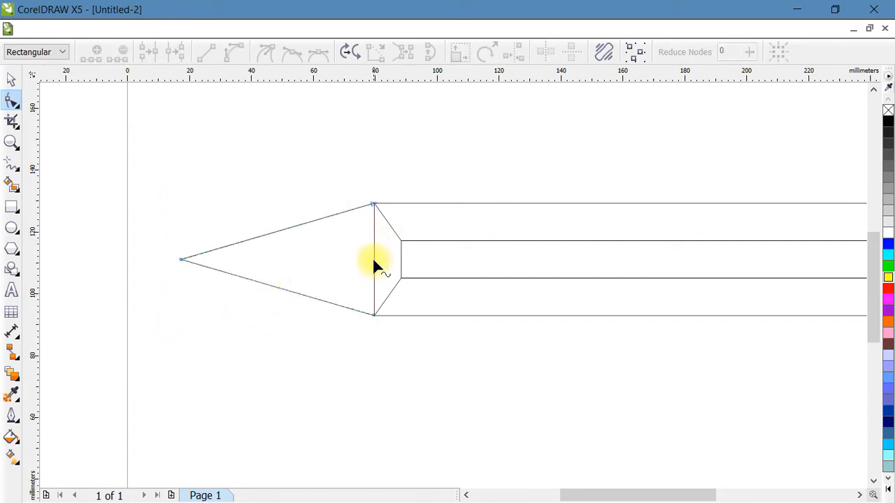
- Pull the tip's base into a point inside the pencil body, making the shape about 92 mm wide, and paste a copy in place
{"action": "left_click_drag", "start_coordinate": [374, 265], "coordinate": [465, 255]}
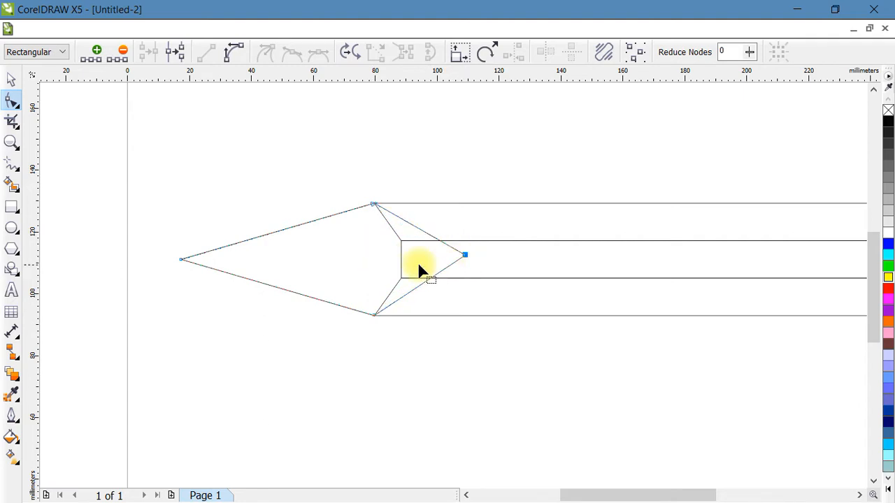
{"action": "left_click", "coordinate": [9, 79]}
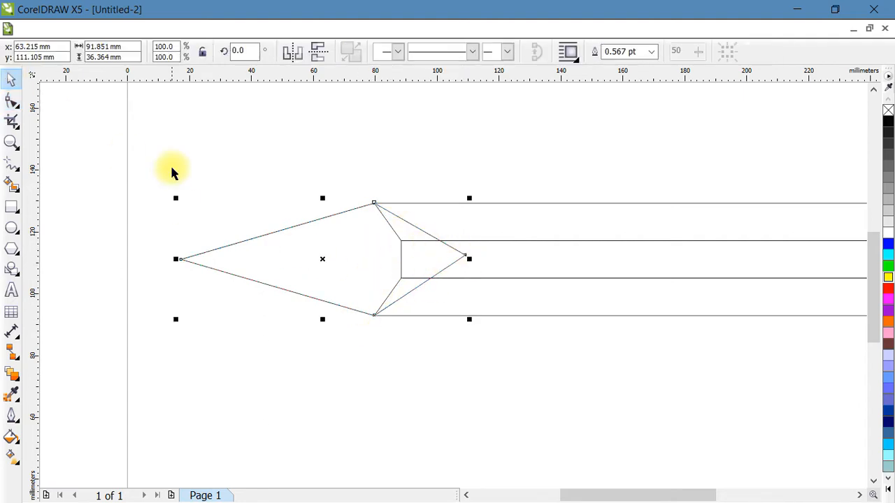
{"action": "left_click", "coordinate": [172, 169]}
{"action": "left_click", "coordinate": [299, 244]}
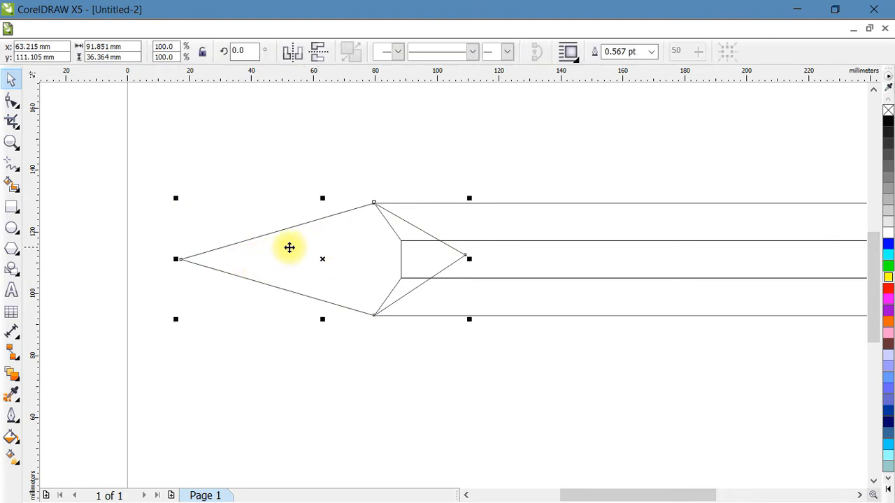
{"action": "key", "text": "ctrl+v"}
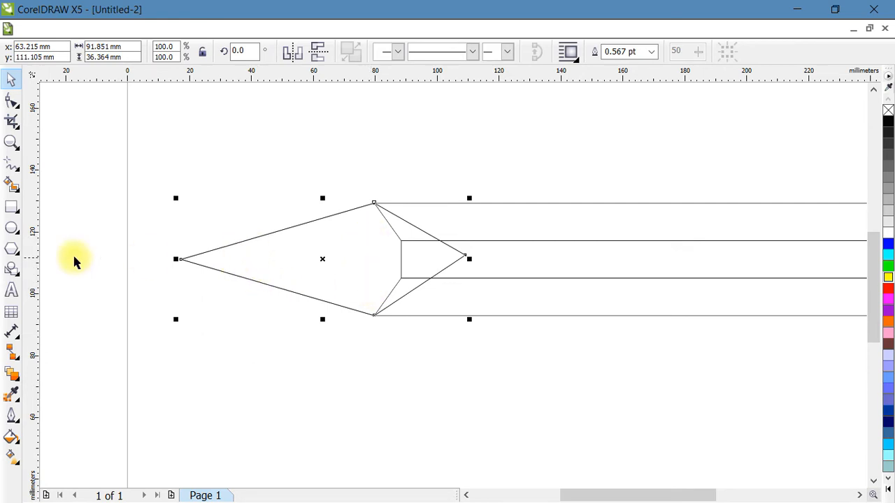
- Draw a straight vertical line about 30 mm long across the middle of the pencil's pointed tip
{"action": "left_click", "coordinate": [11, 165]}
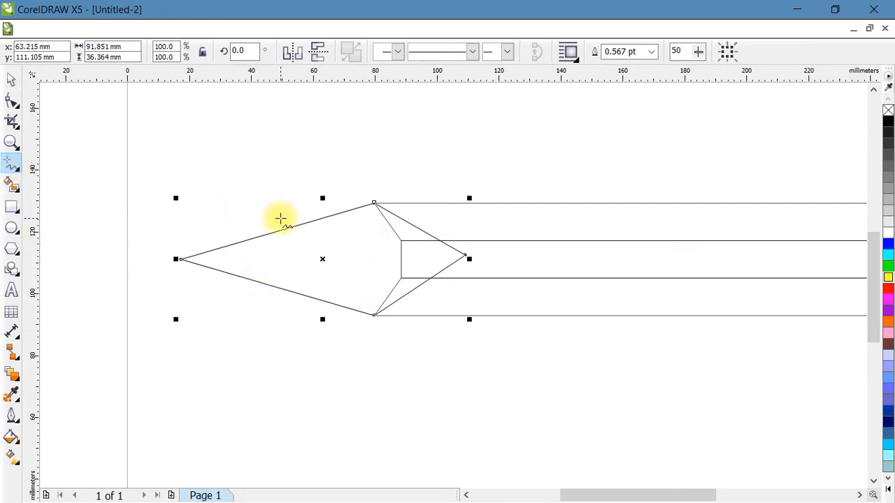
{"action": "left_click", "coordinate": [292, 219]}
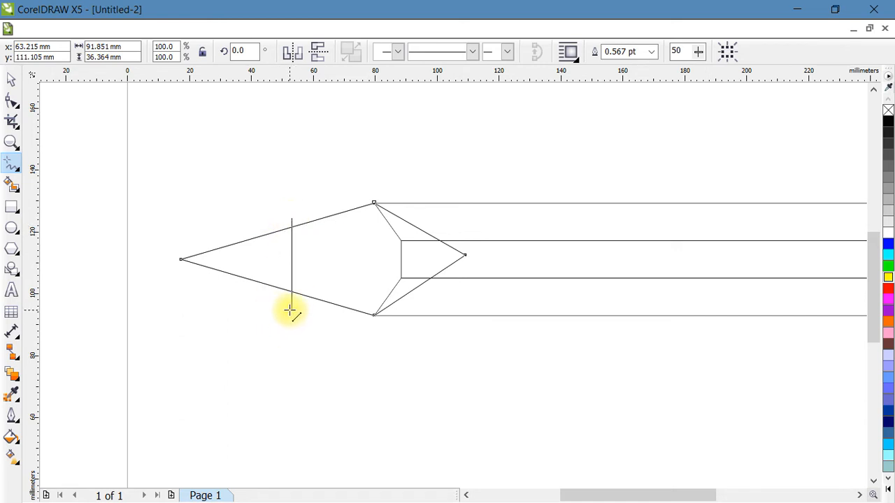
{"action": "left_click", "coordinate": [290, 312]}
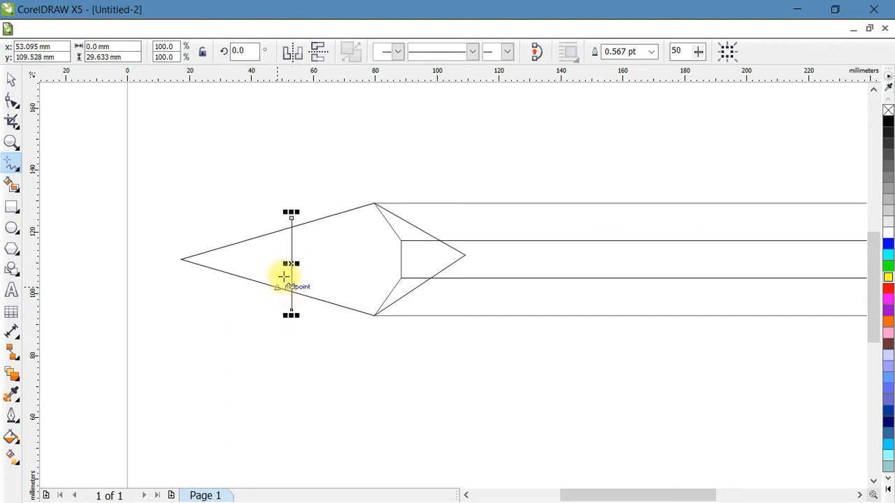
{"action": "left_click", "coordinate": [11, 79]}
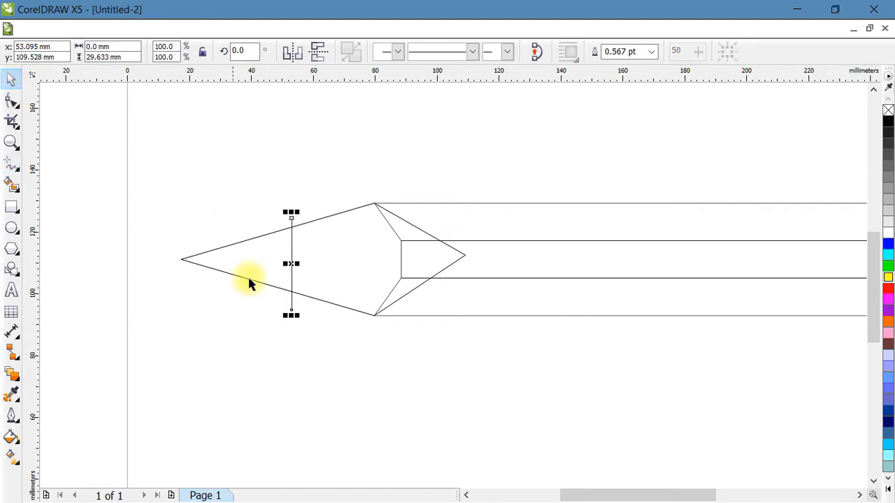
- Convert the vertical line across the tip to a curve and bend its middle rightward into an arc
{"action": "left_click", "coordinate": [259, 258]}
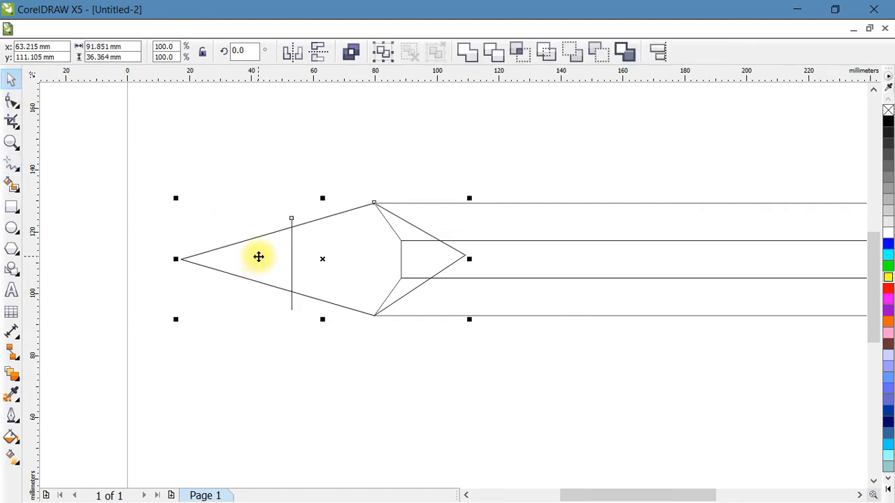
{"action": "left_click", "coordinate": [12, 104]}
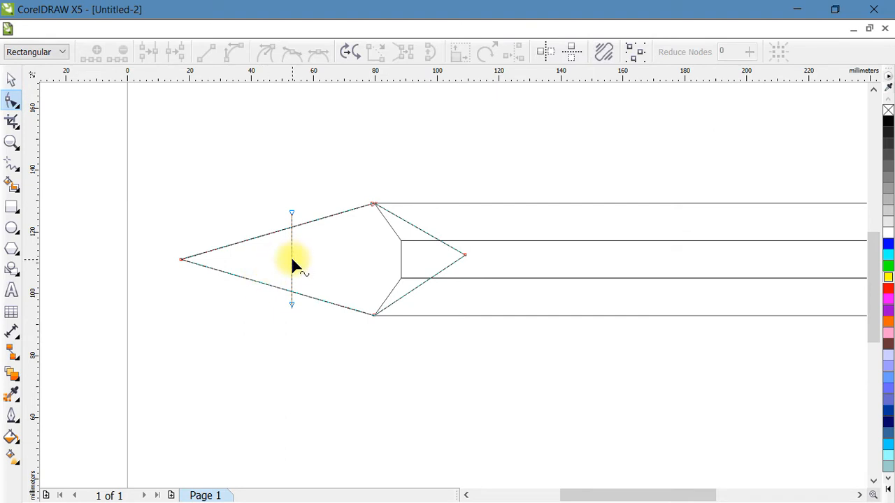
{"action": "right_click", "coordinate": [292, 261]}
{"action": "left_click", "coordinate": [343, 75]}
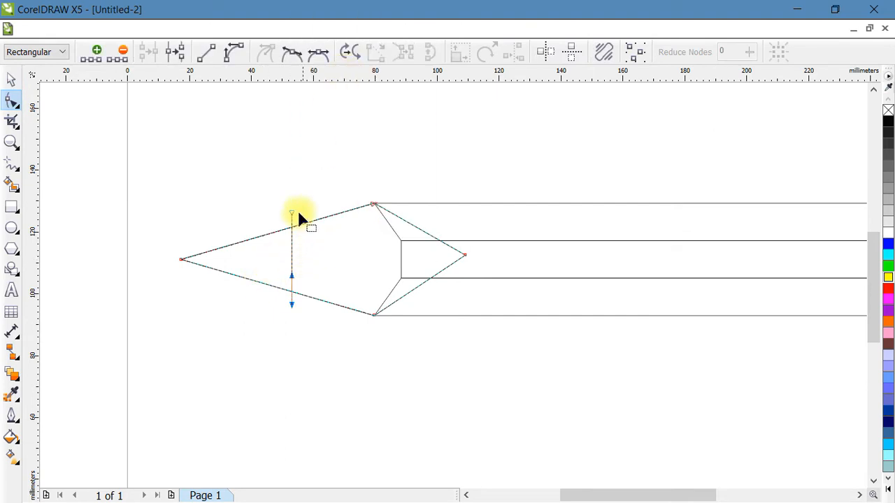
{"action": "left_click_drag", "start_coordinate": [290, 259], "coordinate": [308, 257]}
{"action": "left_click", "coordinate": [12, 79]}
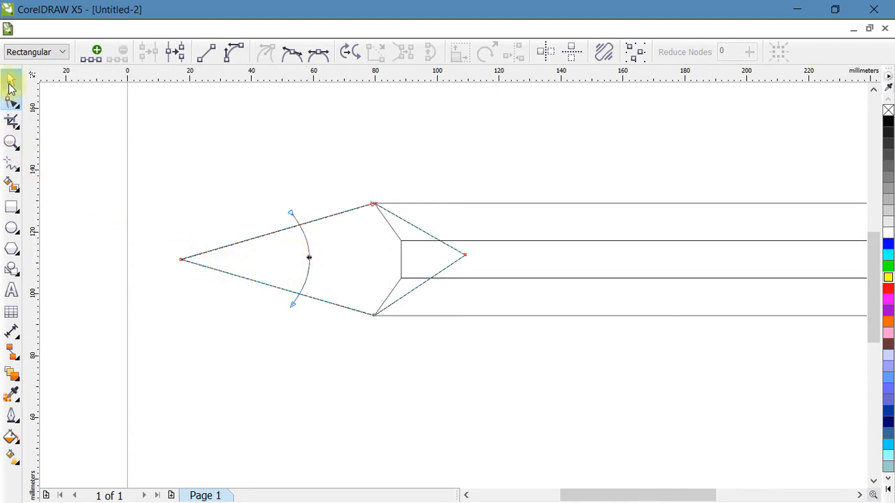
{"action": "left_click", "coordinate": [332, 188]}
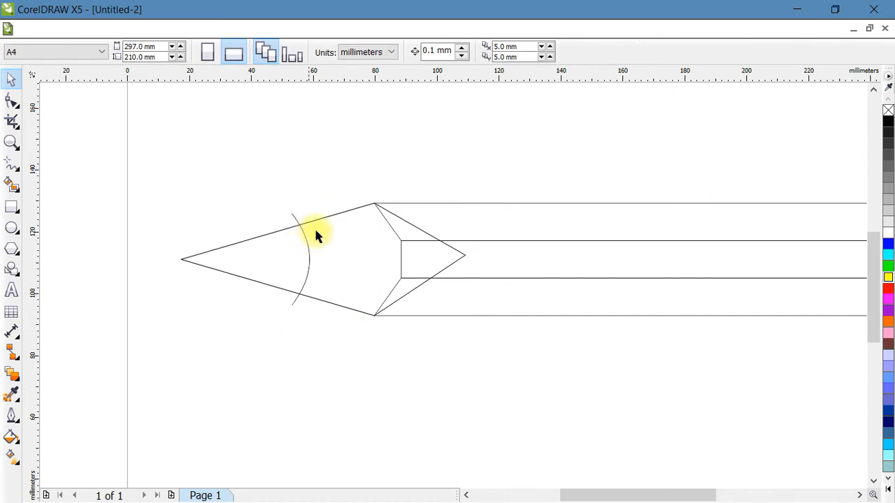
{"action": "left_click_drag", "start_coordinate": [359, 240], "coordinate": [374, 306]}
{"action": "key", "text": "ctrl+z"}
{"action": "left_click", "coordinate": [291, 185]}
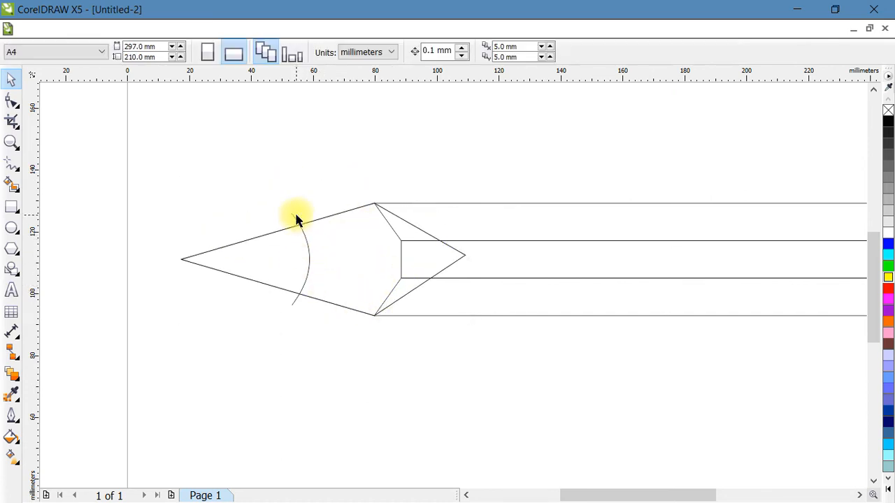
- Cut the tip copy with the curved lead line using Back Minus Front
{"action": "left_click", "coordinate": [296, 225]}
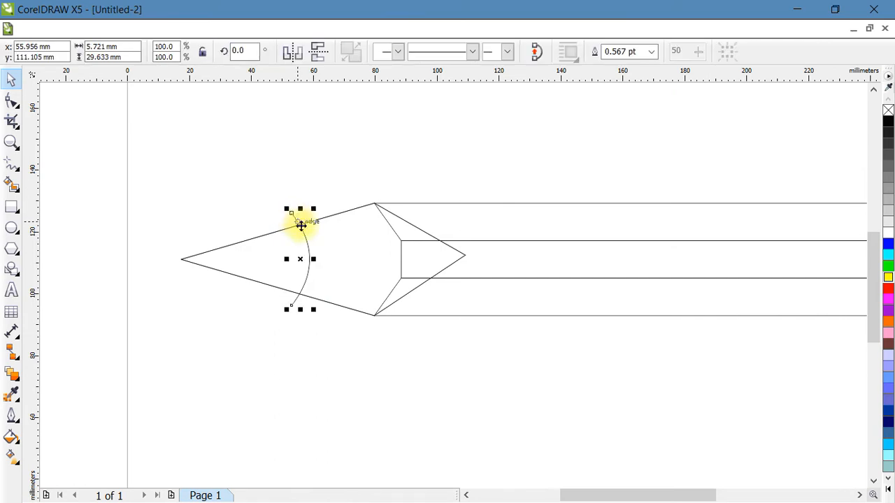
{"action": "left_click", "coordinate": [365, 246], "text": "shift"}
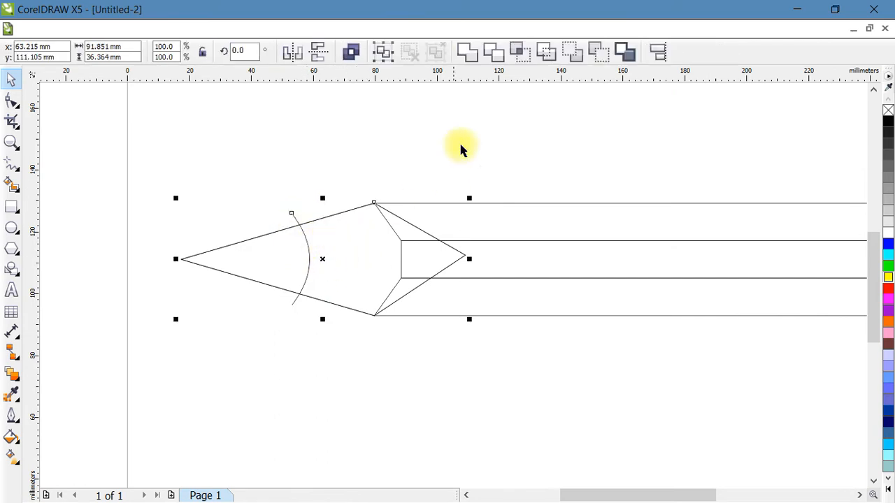
{"action": "left_click", "coordinate": [598, 52]}
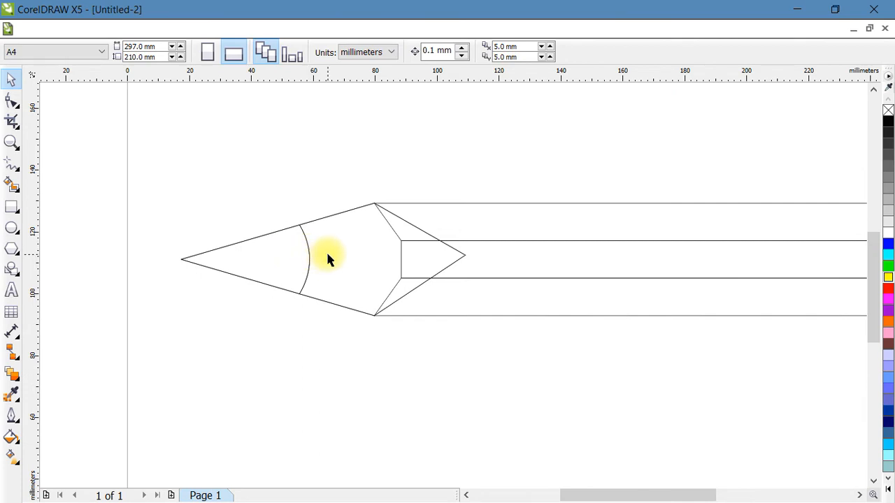
{"action": "left_click_drag", "start_coordinate": [329, 258], "coordinate": [261, 170]}
{"action": "key", "text": "ctrl+z"}
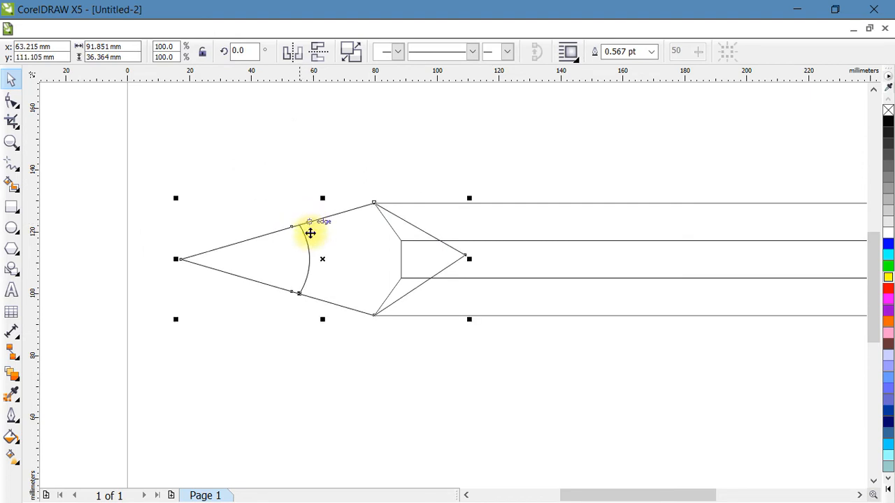
- Break the cut tip curve apart and delete the separated piece on the body side of the arc
{"action": "left_click", "coordinate": [250, 177]}
{"action": "left_click", "coordinate": [360, 251]}
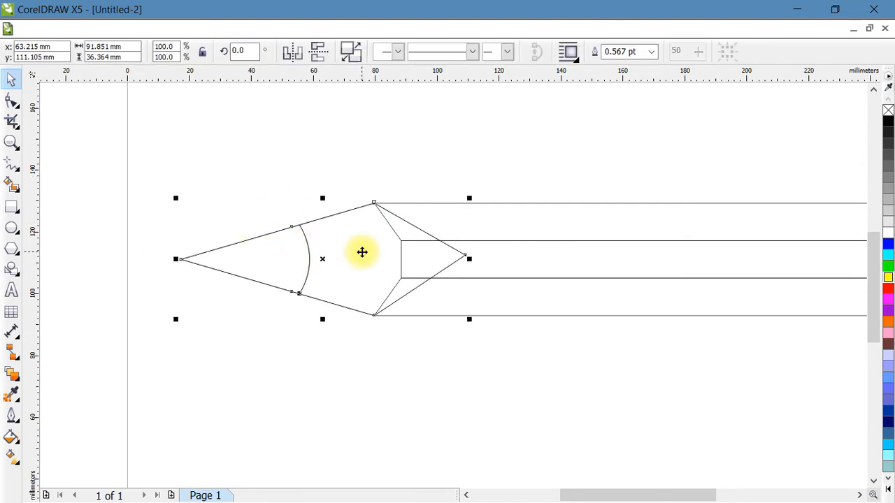
{"action": "right_click", "coordinate": [362, 252]}
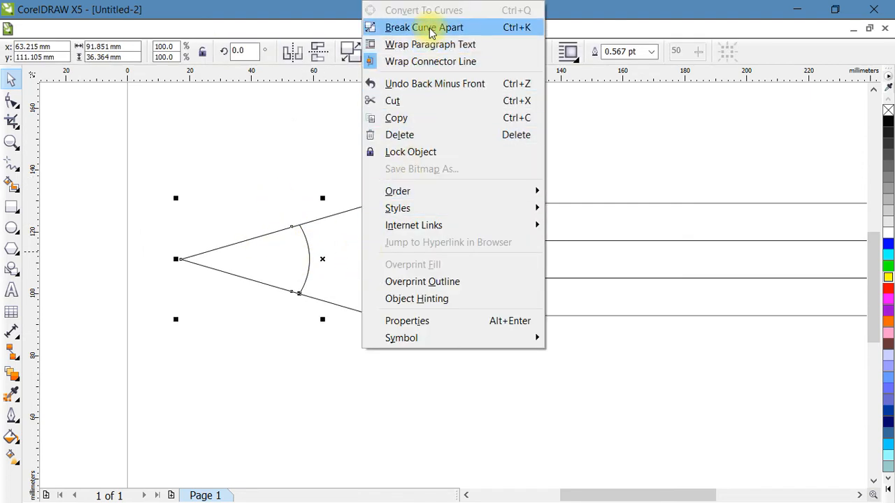
{"action": "left_click", "coordinate": [255, 140]}
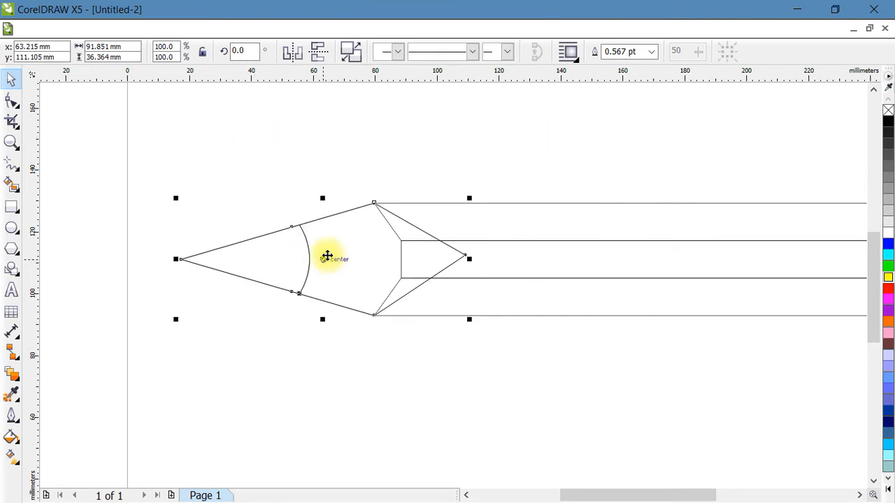
{"action": "key", "text": "ctrl+k"}
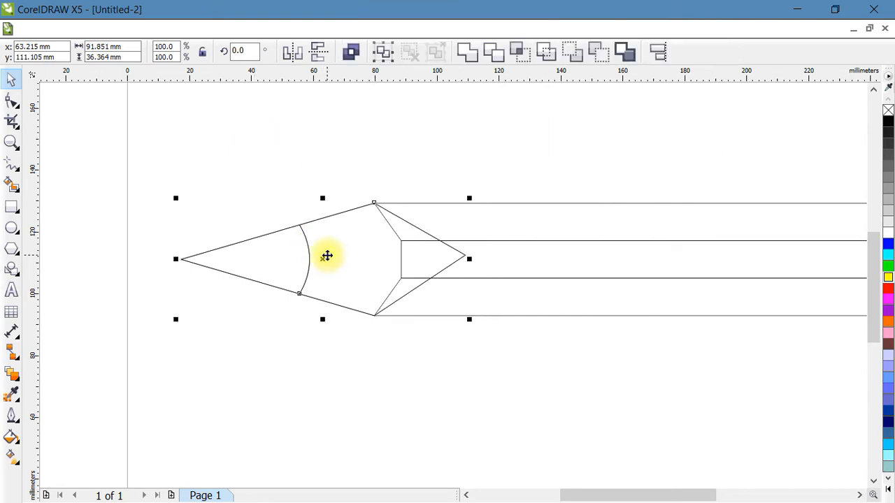
{"action": "left_click", "coordinate": [306, 164]}
{"action": "left_click_drag", "start_coordinate": [344, 266], "coordinate": [344, 198]}
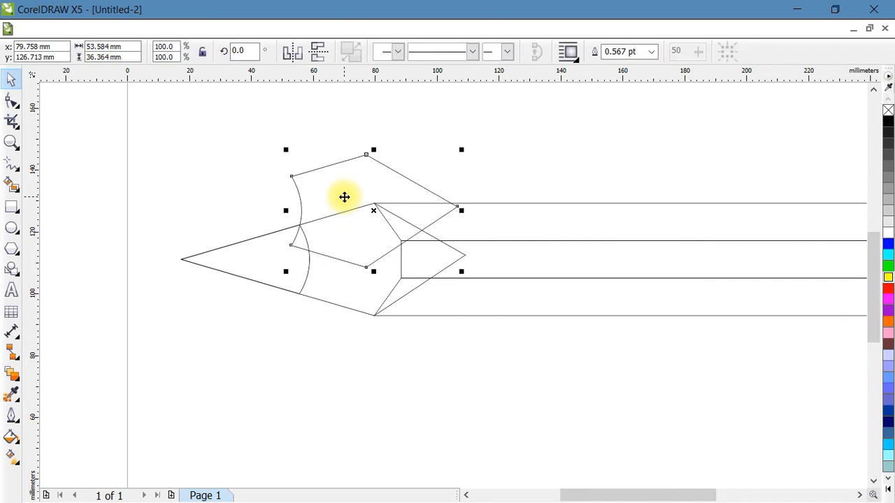
{"action": "key", "text": "Delete"}
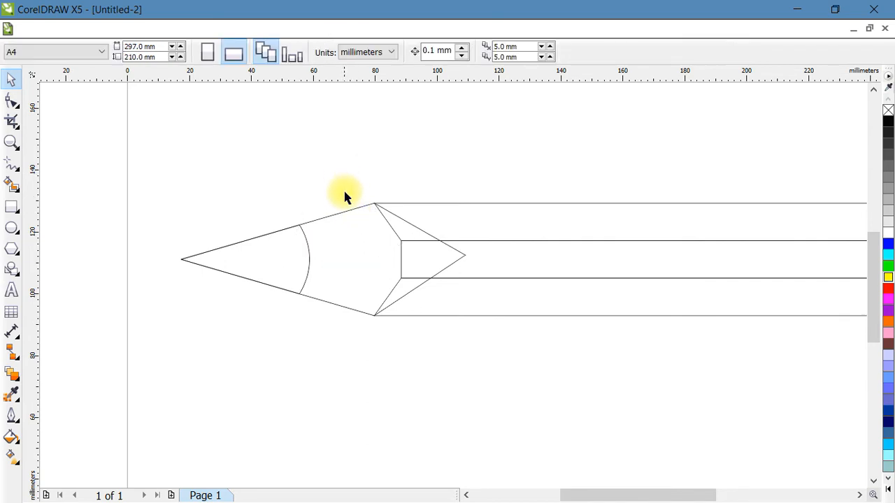
- Fill the full tip shape beneath the lead with a lighter shade of orange
{"action": "left_click", "coordinate": [350, 265]}
{"action": "left_click", "coordinate": [889, 323]}
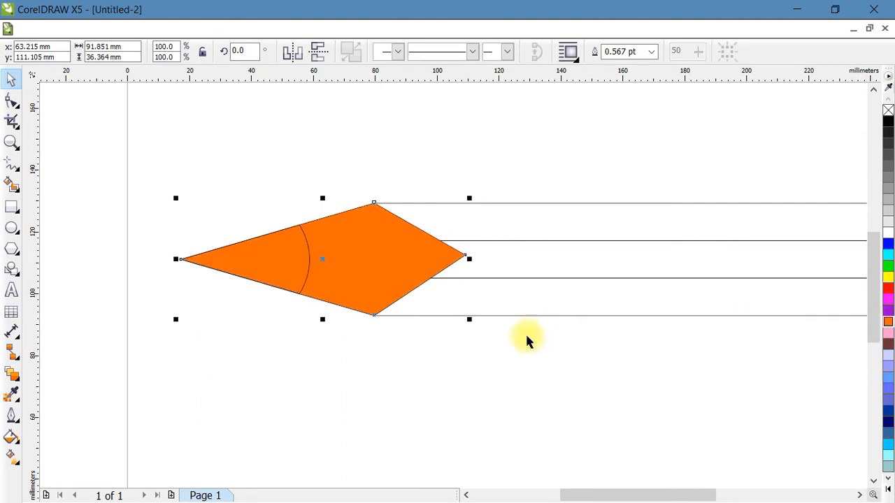
{"action": "left_click", "coordinate": [276, 260]}
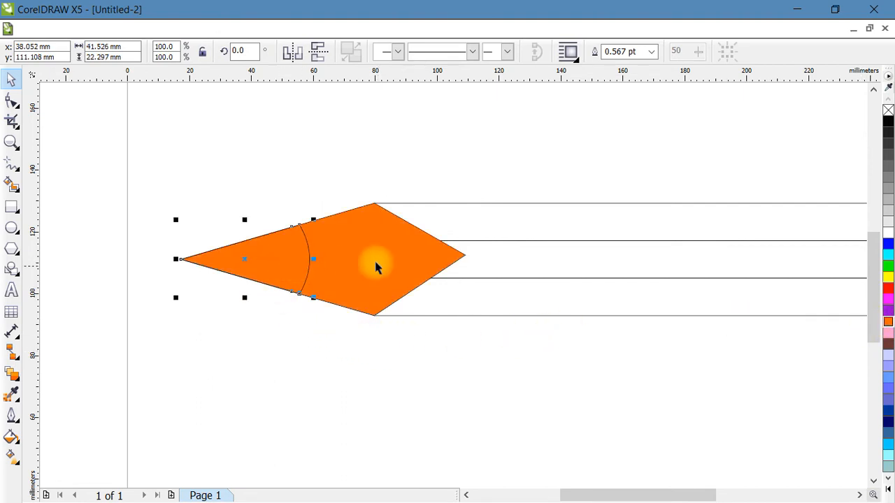
{"action": "left_click", "coordinate": [350, 233]}
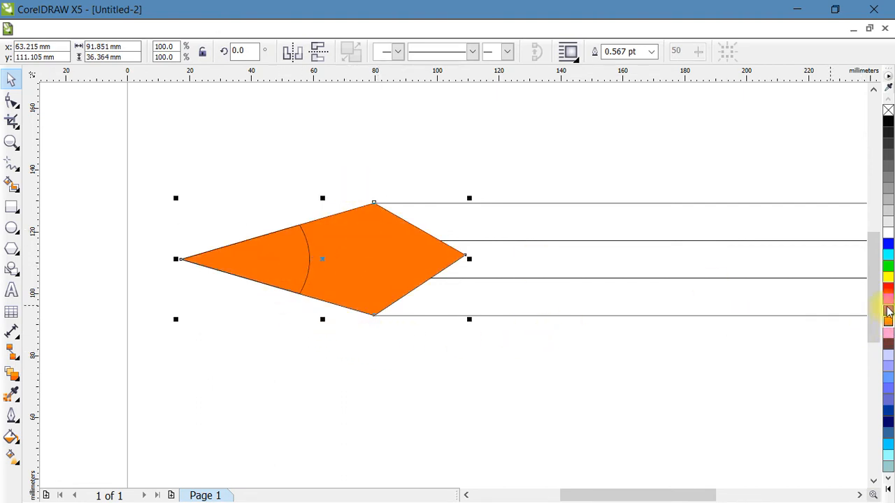
{"action": "left_click", "coordinate": [889, 323]}
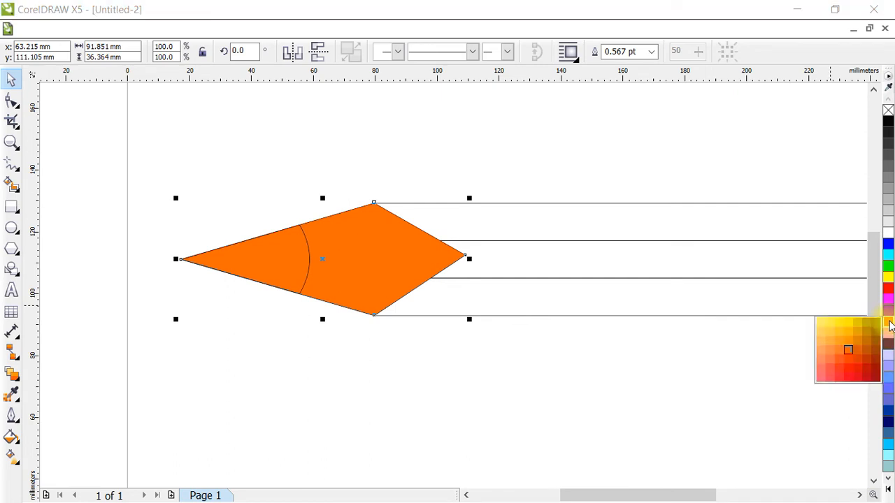
{"action": "left_click", "coordinate": [830, 350]}
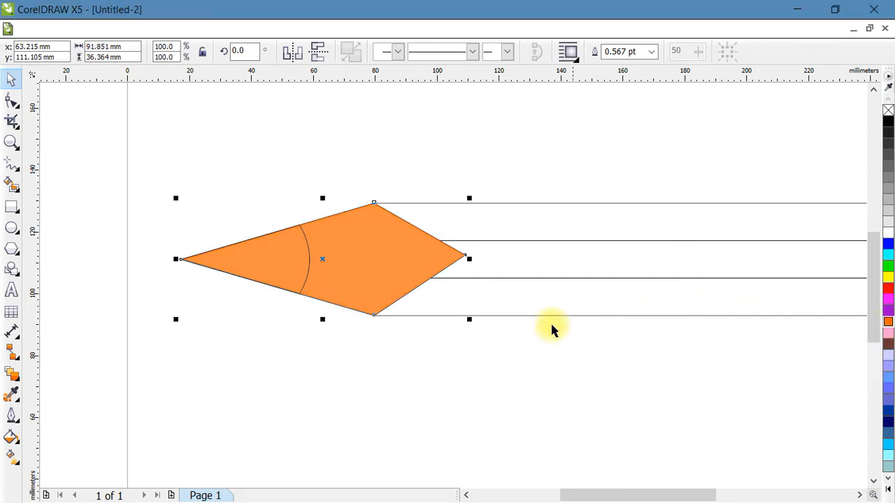
- Fill the full tip shape with the stronger base orange and send it to the back, behind the body strips
{"action": "left_click", "coordinate": [487, 384]}
{"action": "left_click", "coordinate": [389, 284]}
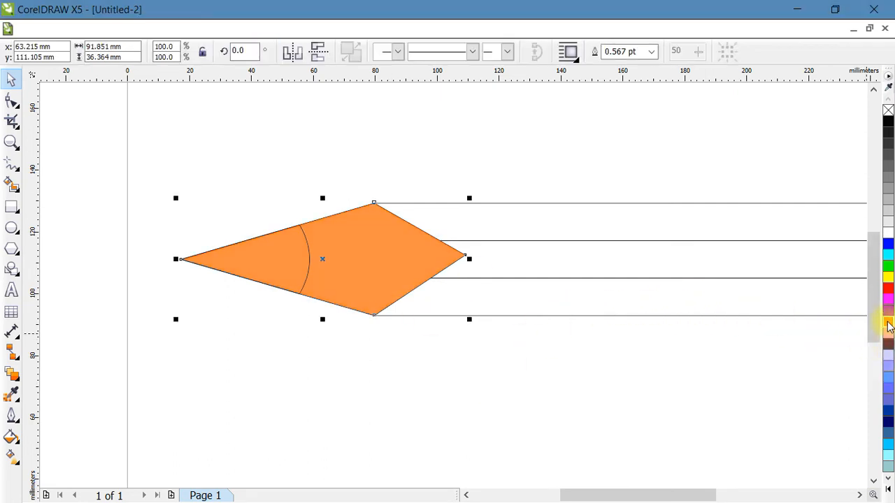
{"action": "left_click", "coordinate": [890, 327]}
{"action": "left_click", "coordinate": [851, 356]}
{"action": "left_click", "coordinate": [538, 323]}
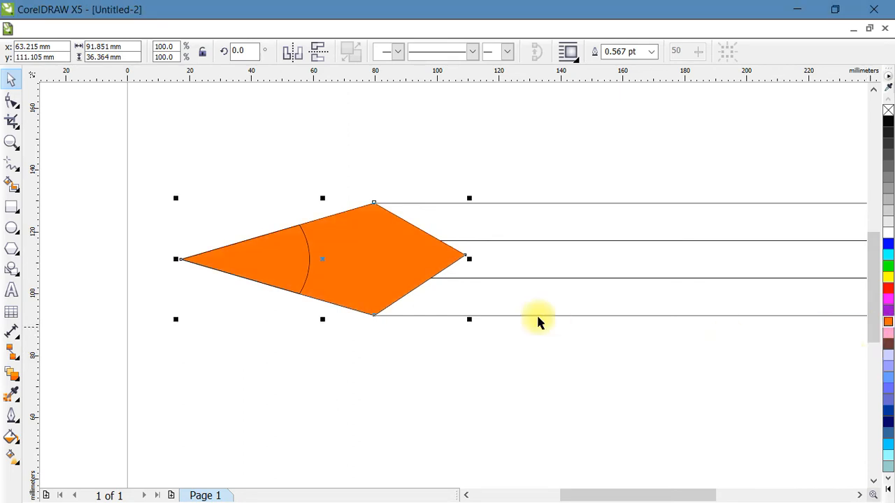
{"action": "left_click", "coordinate": [381, 273]}
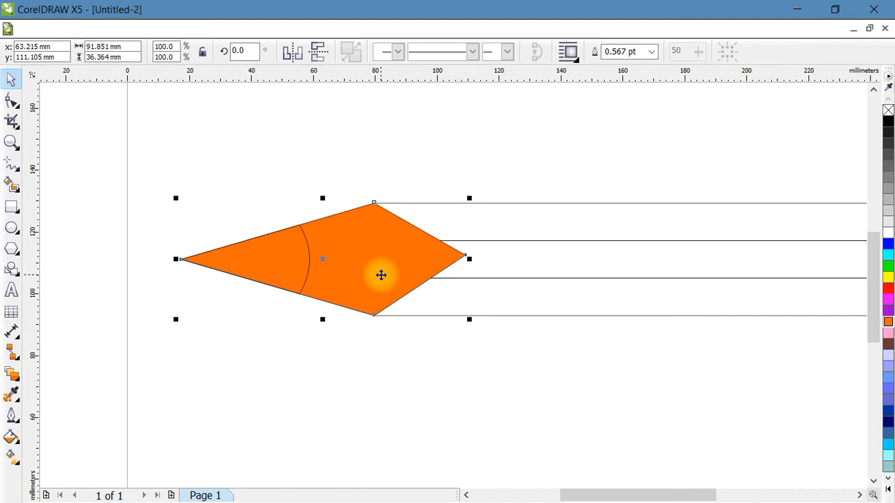
{"action": "key", "text": "shift+Page_Down"}
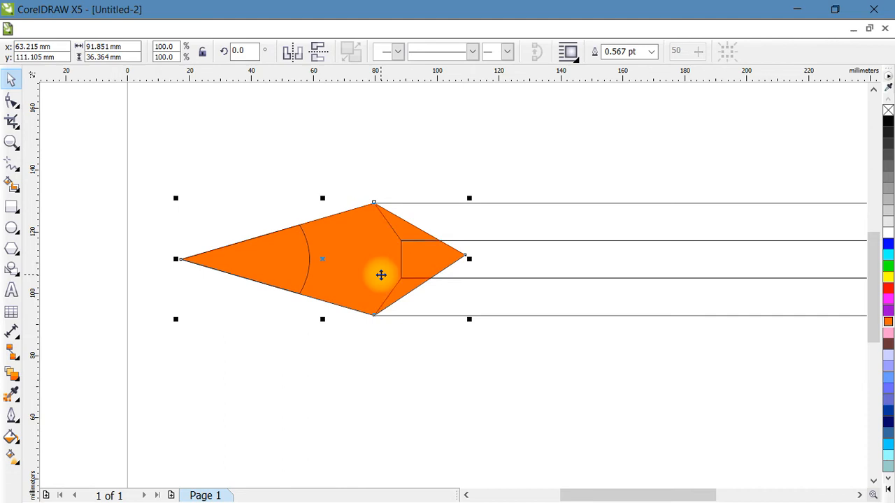
- Fill the pointed lead shape with near-black #1A1A1A
{"action": "left_click", "coordinate": [320, 186]}
{"action": "left_click", "coordinate": [284, 254]}
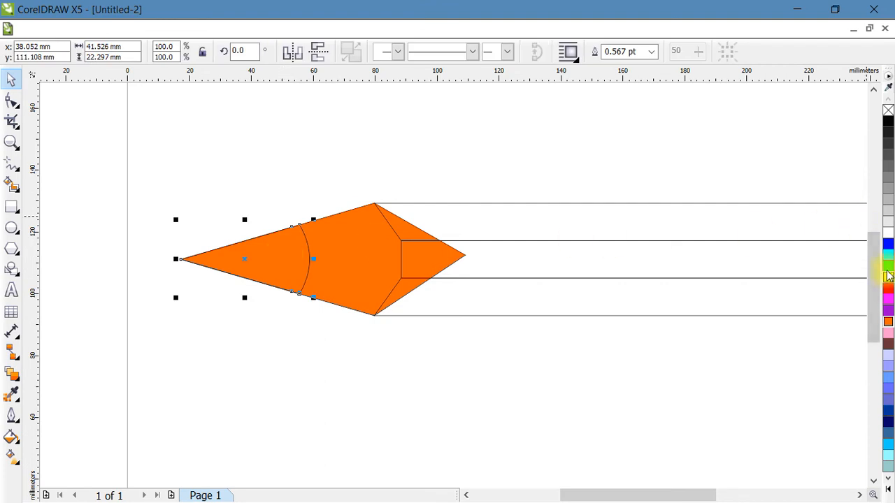
{"action": "left_click", "coordinate": [889, 148]}
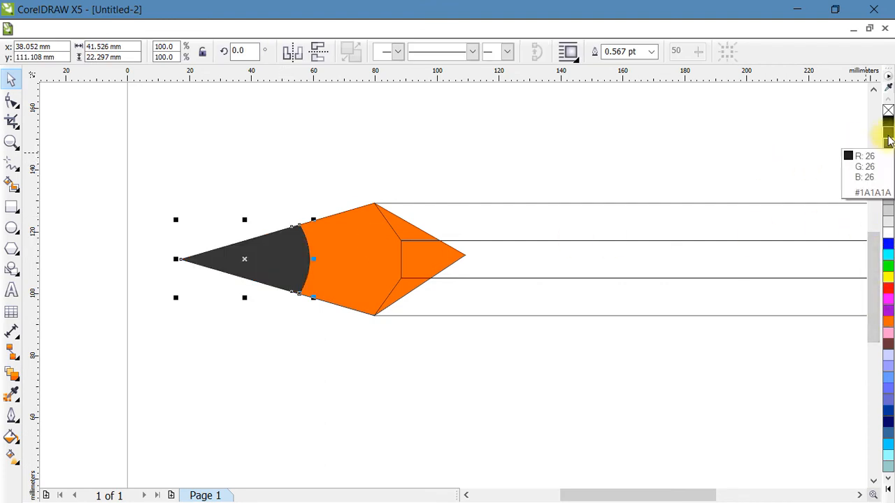
{"action": "left_click", "coordinate": [889, 140]}
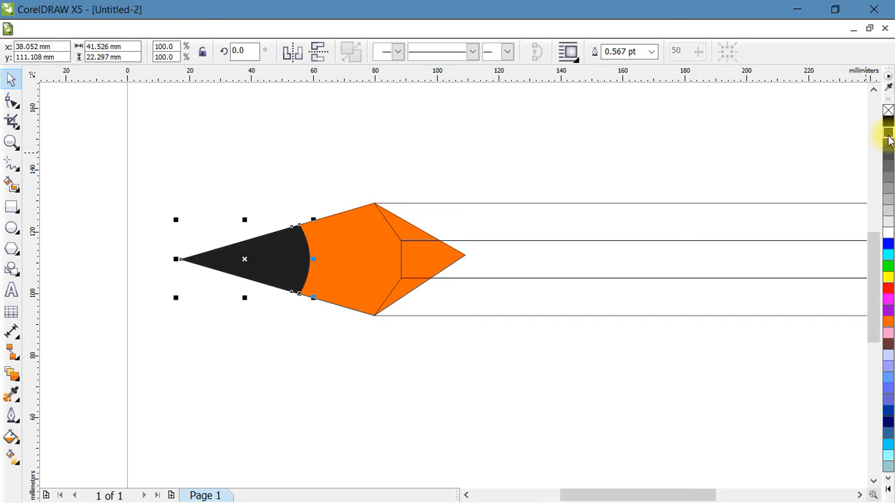
{"action": "left_click", "coordinate": [340, 144]}
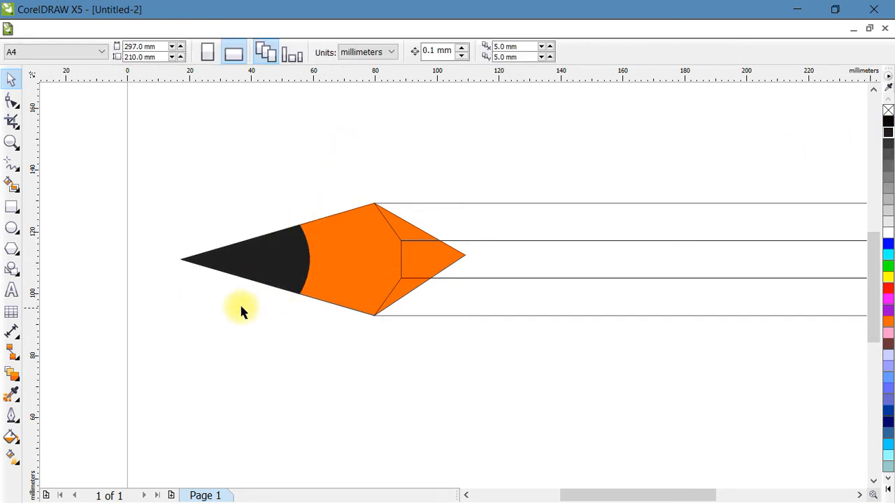
- Apply a mesh fill to the lead with a grid of 3 columns and 4 rows
{"action": "scroll", "coordinate": [225, 261], "scroll_direction": "up", "scroll_amount": 2}
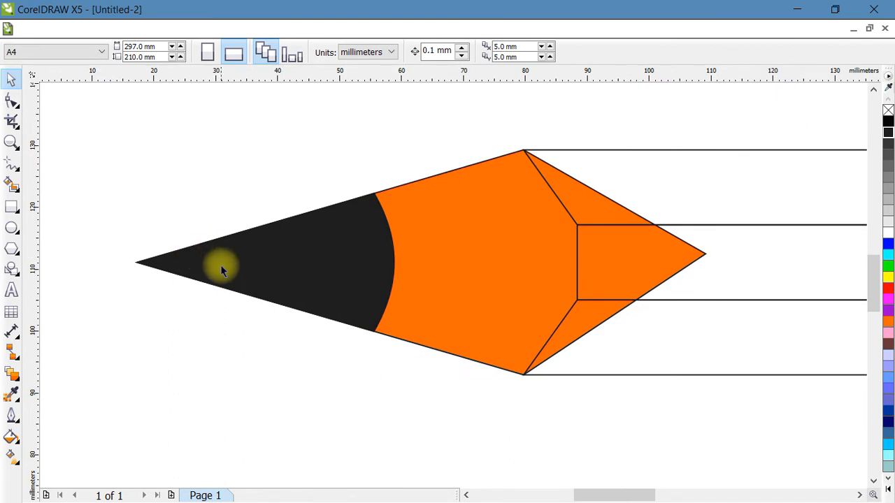
{"action": "left_click", "coordinate": [12, 457]}
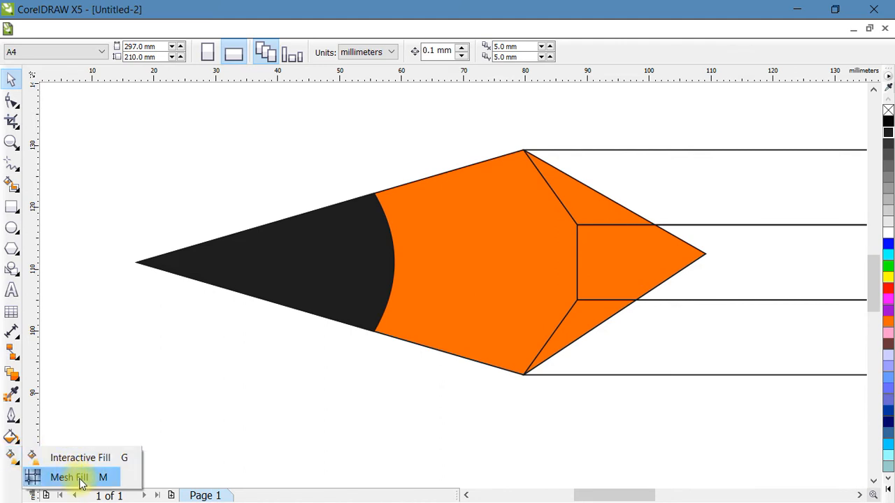
{"action": "left_click", "coordinate": [69, 477]}
{"action": "left_click", "coordinate": [297, 278]}
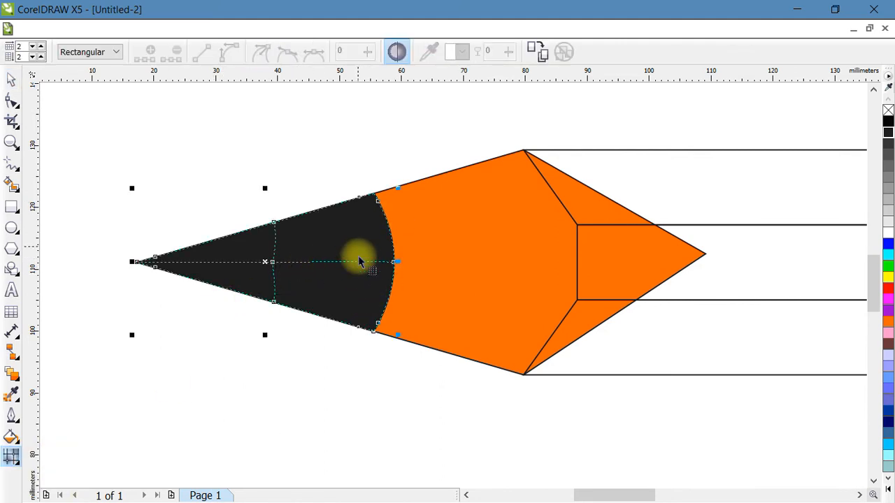
{"action": "left_click", "coordinate": [41, 58]}
{"action": "left_click", "coordinate": [41, 58]}
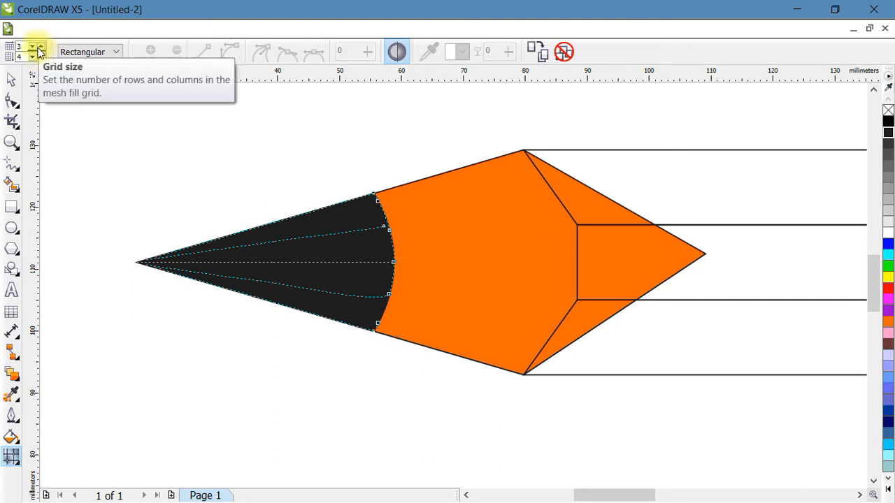
{"action": "left_click", "coordinate": [41, 45]}
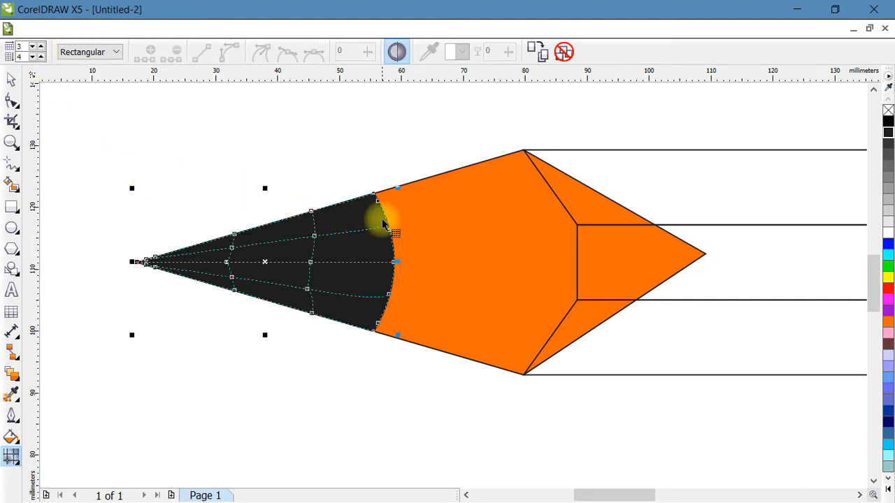
- Select the mesh nodes along the lead's upper and lower outer edges and color them black
{"action": "left_click", "coordinate": [374, 196]}
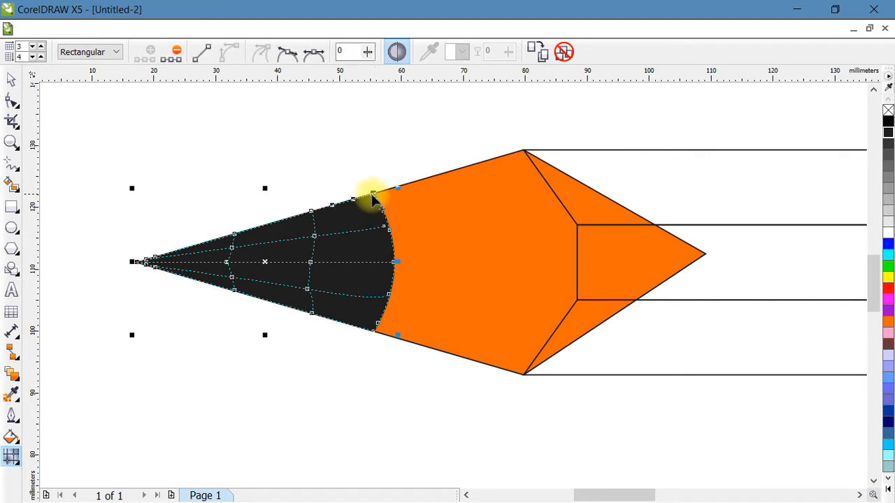
{"action": "left_click", "coordinate": [311, 211]}
{"action": "left_click", "coordinate": [234, 236]}
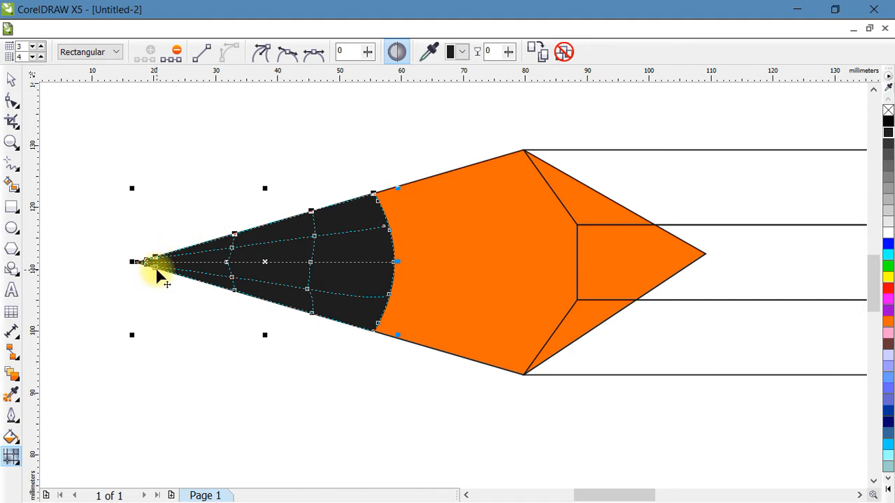
{"action": "left_click", "coordinate": [235, 292]}
{"action": "left_click", "coordinate": [253, 293]}
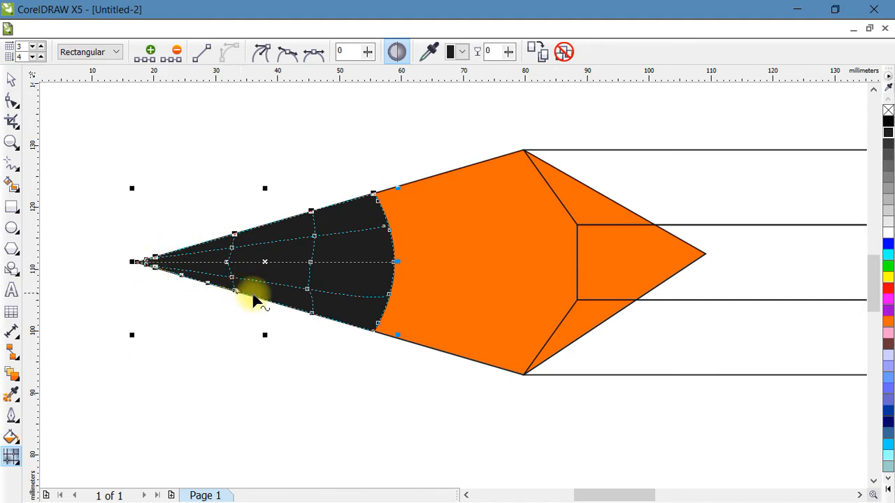
{"action": "left_click", "coordinate": [311, 312]}
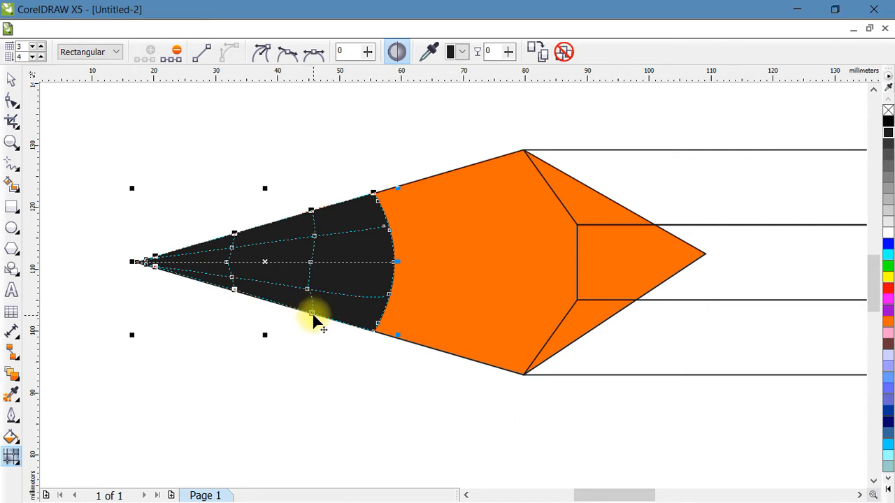
{"action": "left_click", "coordinate": [376, 331]}
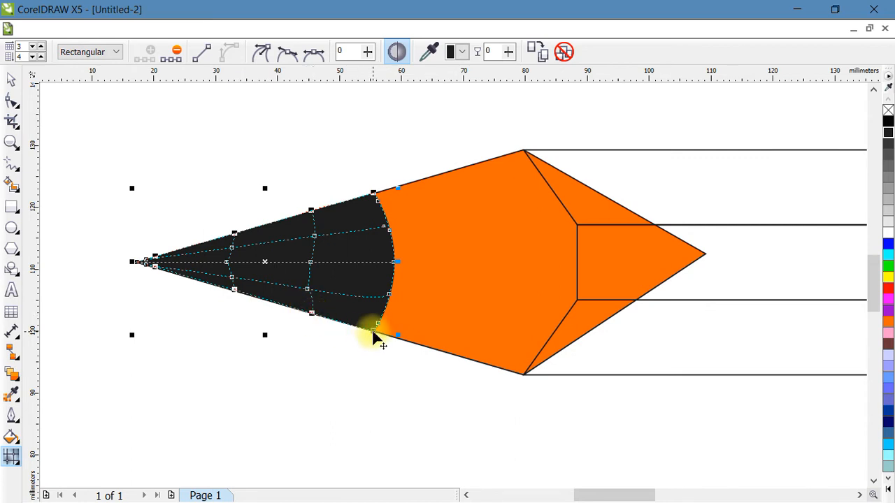
{"action": "left_click", "coordinate": [888, 122]}
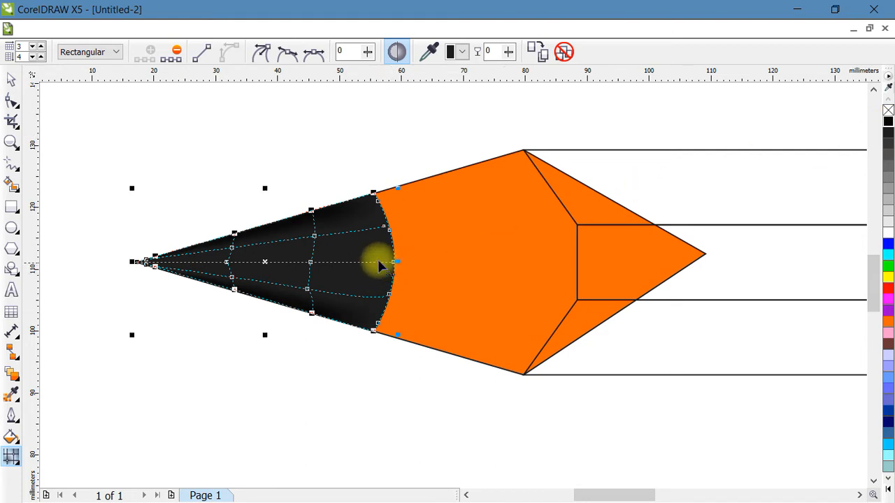
- Select the lead's mesh nodes along the two intermediate rows above and below its centre line and color them dark gray
{"action": "left_click", "coordinate": [314, 238]}
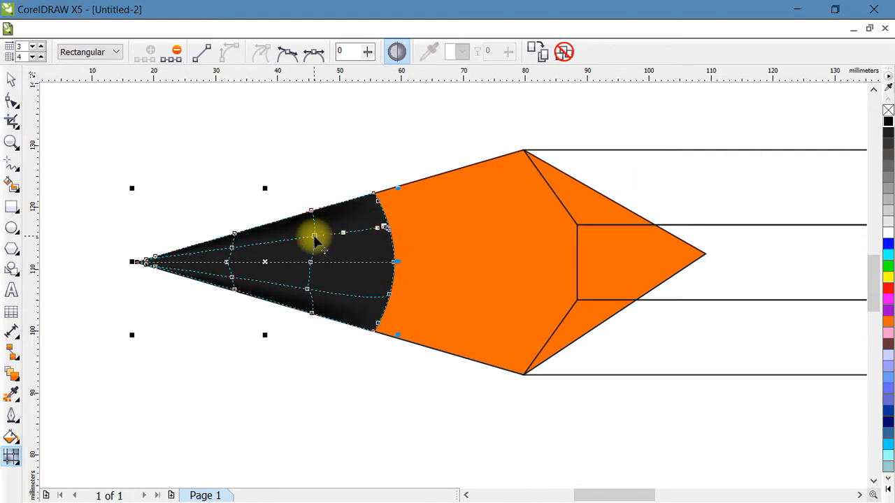
{"action": "left_click", "coordinate": [232, 247], "text": "shift"}
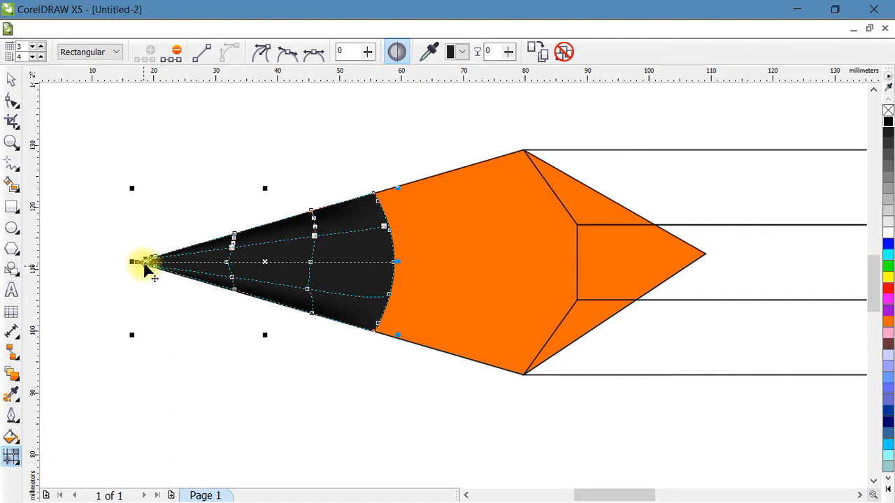
{"action": "left_click", "coordinate": [232, 278], "text": "shift"}
{"action": "left_click", "coordinate": [307, 290], "text": "shift"}
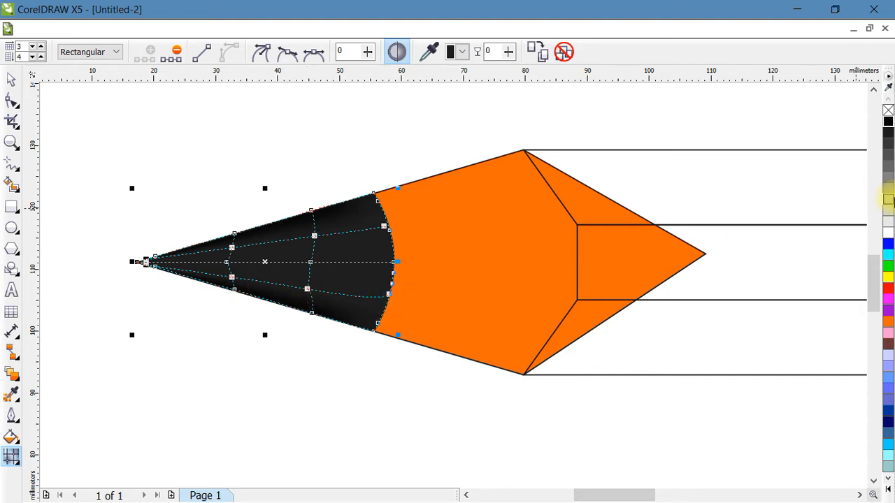
{"action": "left_click", "coordinate": [888, 158]}
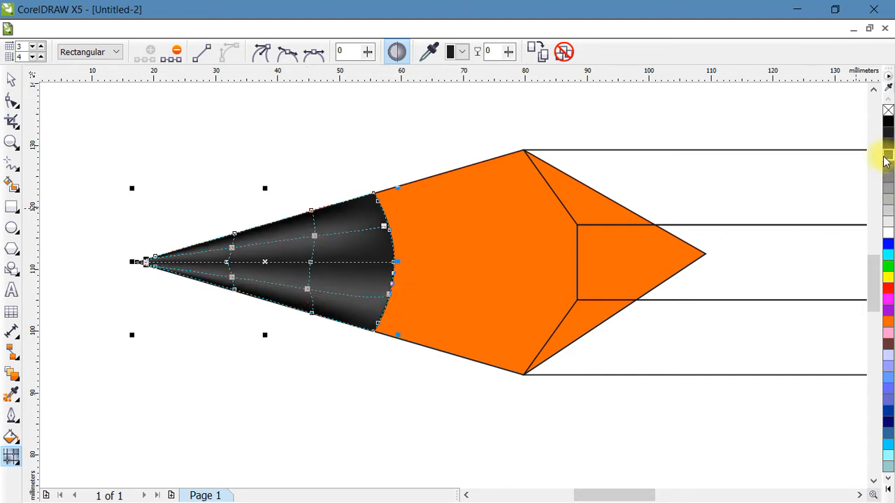
{"action": "left_click", "coordinate": [889, 148]}
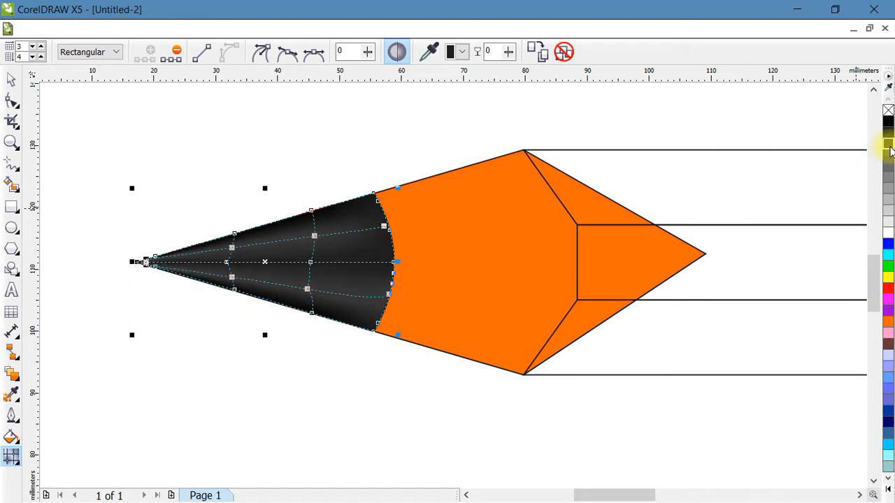
- Color the mesh nodes along the lead's centre line medium gray as a highlight, and deselect the lead
{"action": "left_click", "coordinate": [397, 265]}
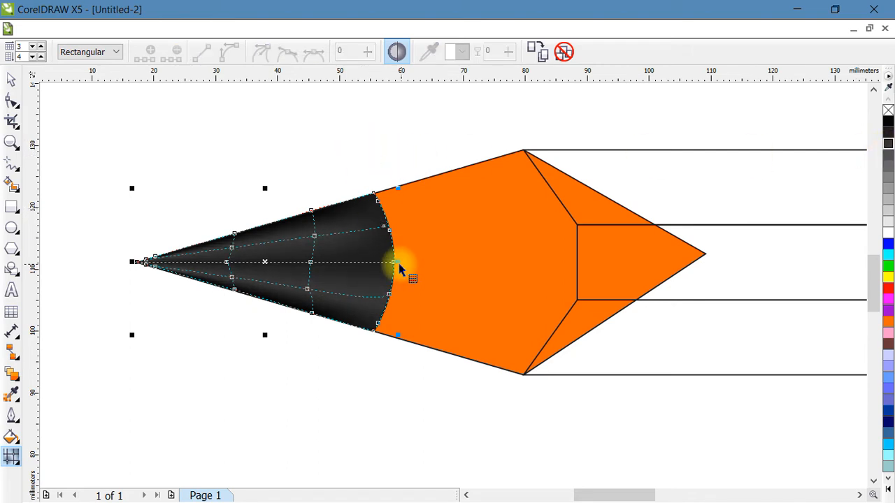
{"action": "left_click", "coordinate": [395, 263]}
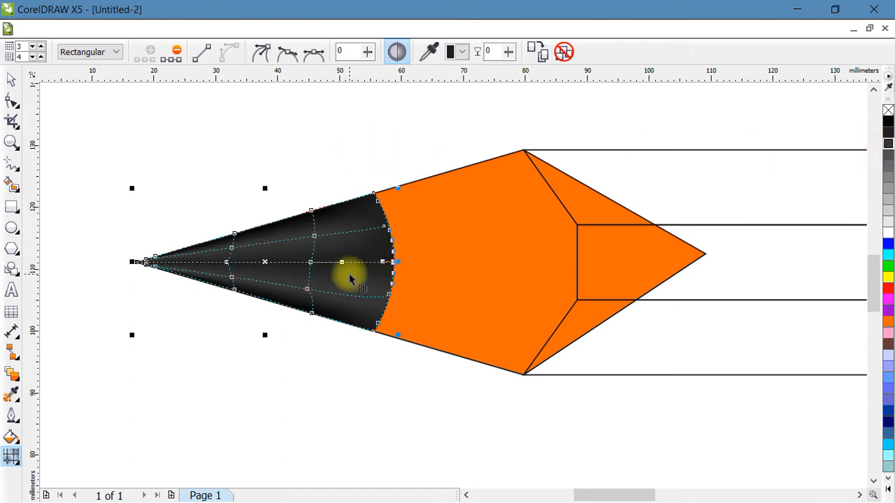
{"action": "left_click", "coordinate": [310, 264]}
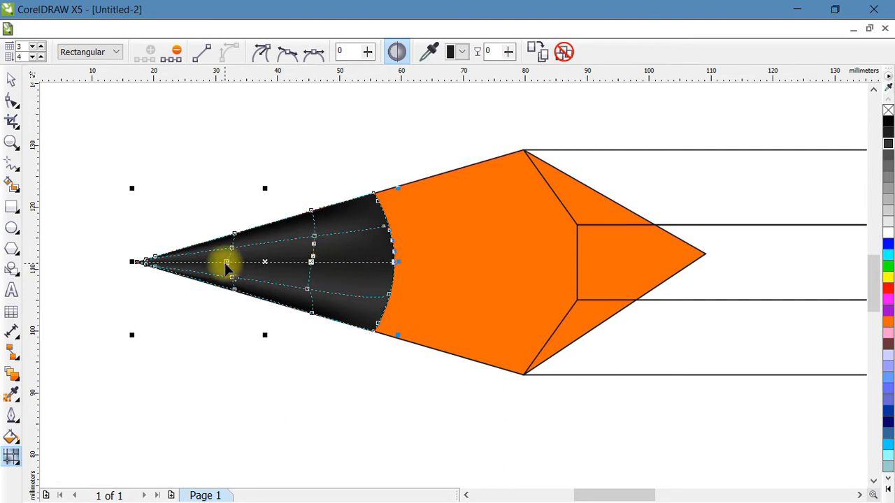
{"action": "left_click", "coordinate": [139, 264]}
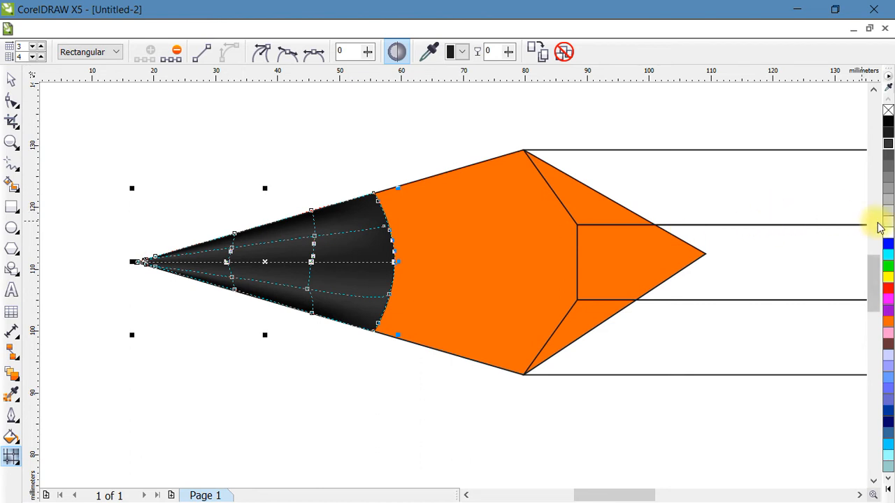
{"action": "left_click", "coordinate": [888, 181]}
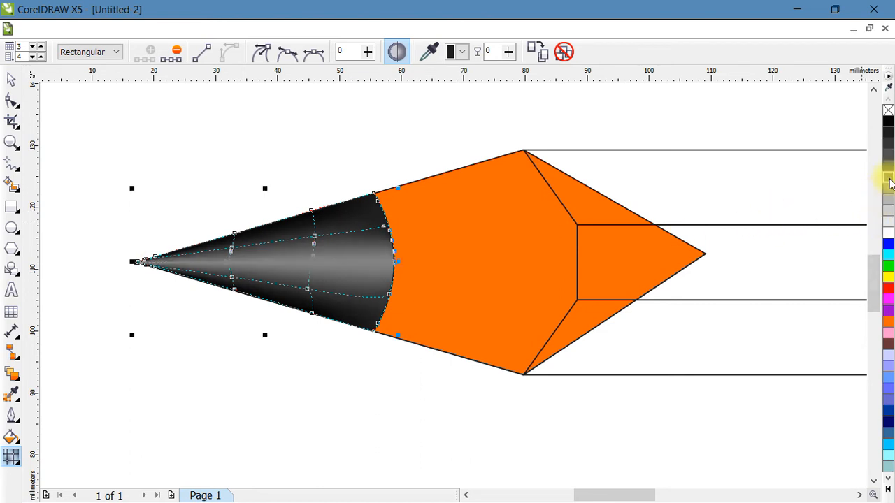
{"action": "left_click", "coordinate": [11, 79]}
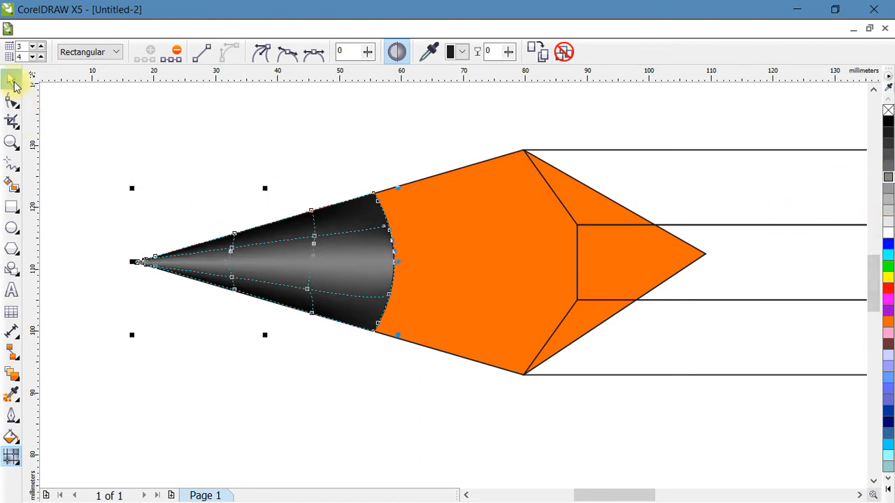
{"action": "left_click", "coordinate": [124, 130]}
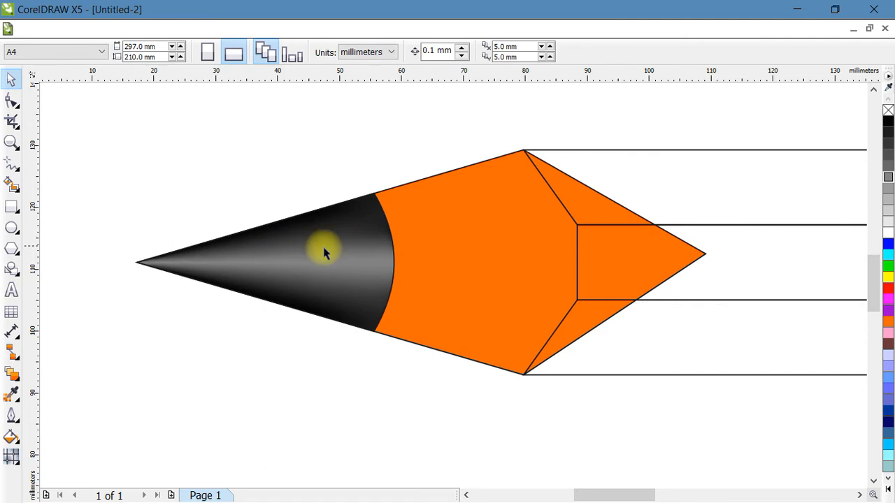
- Apply a mesh fill to the orange tip shape with a grid of 3 columns and 4 rows
{"action": "left_click", "coordinate": [468, 270]}
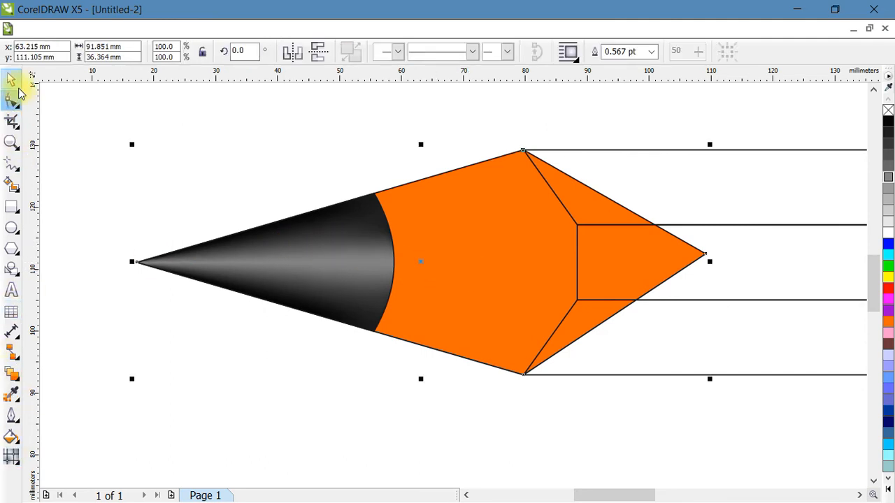
{"action": "left_click", "coordinate": [11, 458]}
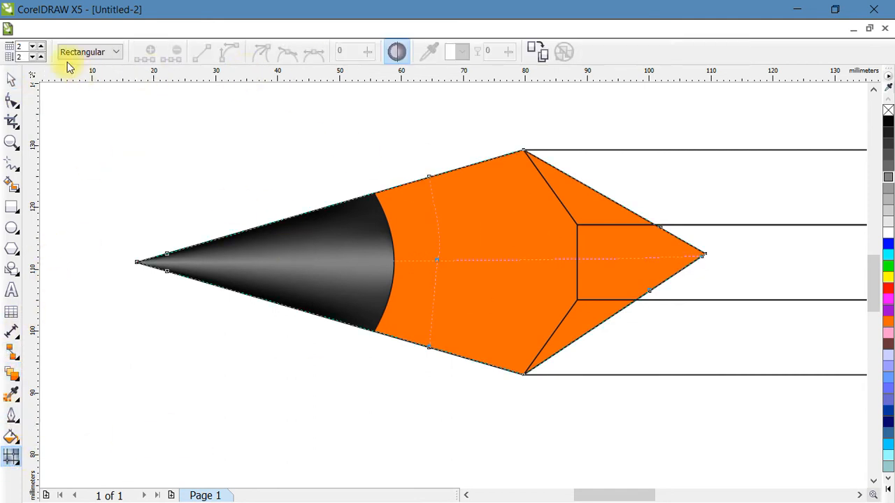
{"action": "left_click", "coordinate": [40, 47]}
{"action": "left_click", "coordinate": [42, 57]}
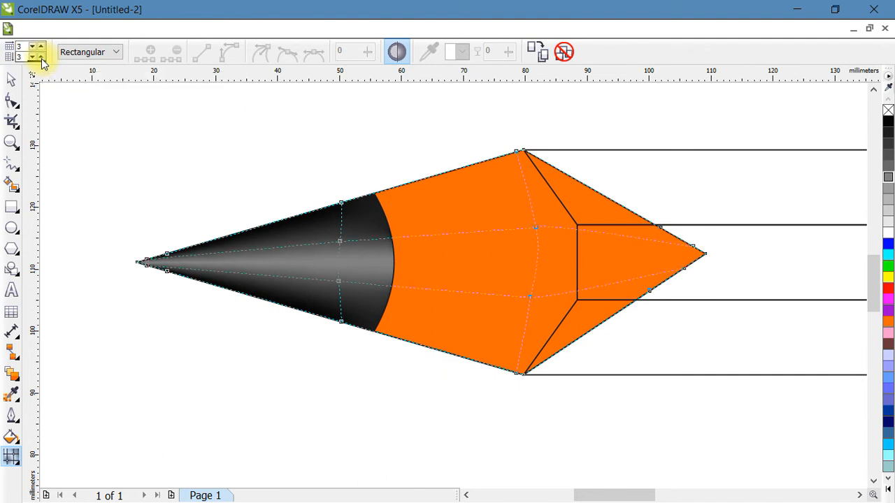
{"action": "left_click", "coordinate": [41, 56]}
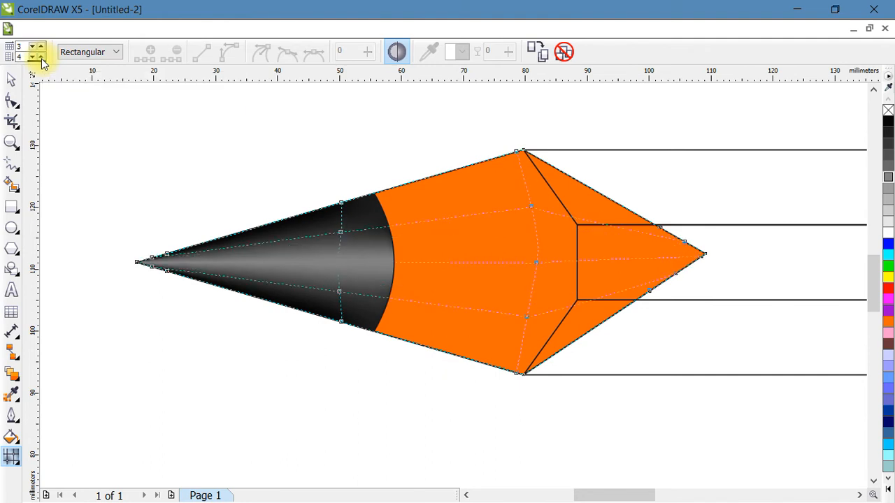
- Select the mesh nodes along the orange tip's upper and lower outer edges and color them a dark brownish orange shade
{"action": "left_click", "coordinate": [517, 151]}
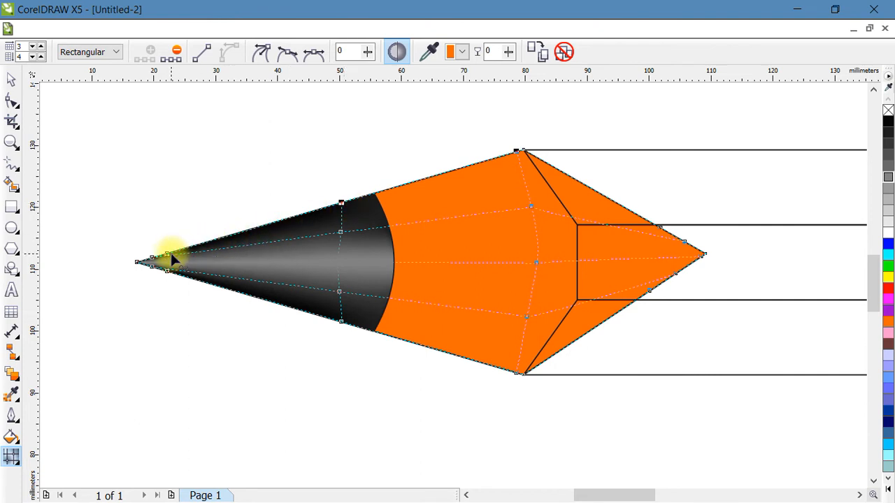
{"action": "left_click", "coordinate": [152, 264]}
{"action": "left_click", "coordinate": [161, 274]}
{"action": "left_click", "coordinate": [226, 290]}
{"action": "left_click", "coordinate": [341, 322]}
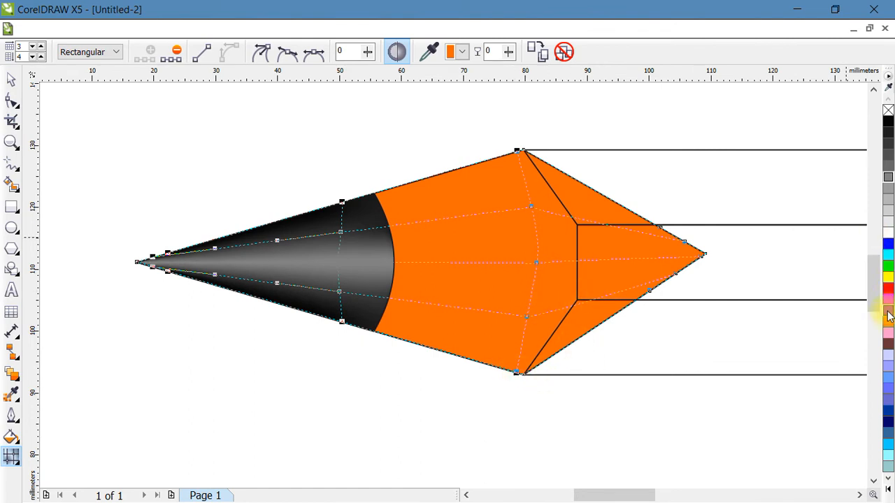
{"action": "left_click_drag", "start_coordinate": [889, 327], "coordinate": [858, 327]}
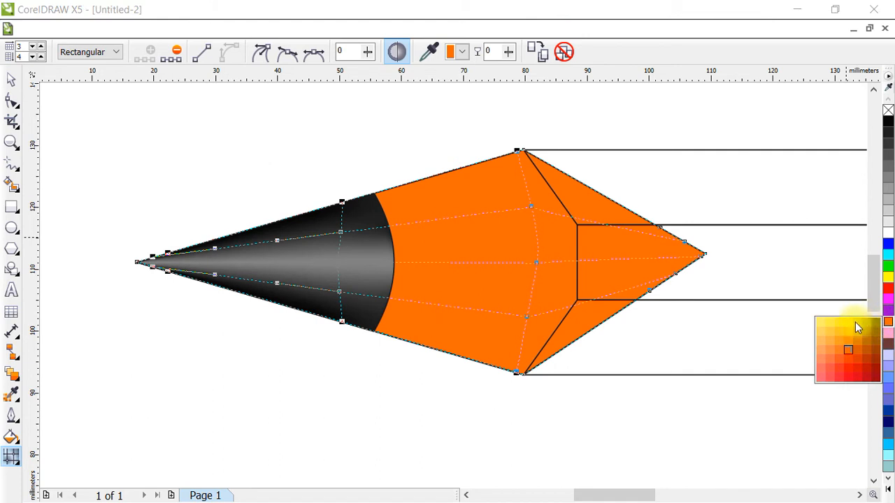
{"action": "left_click", "coordinate": [876, 356]}
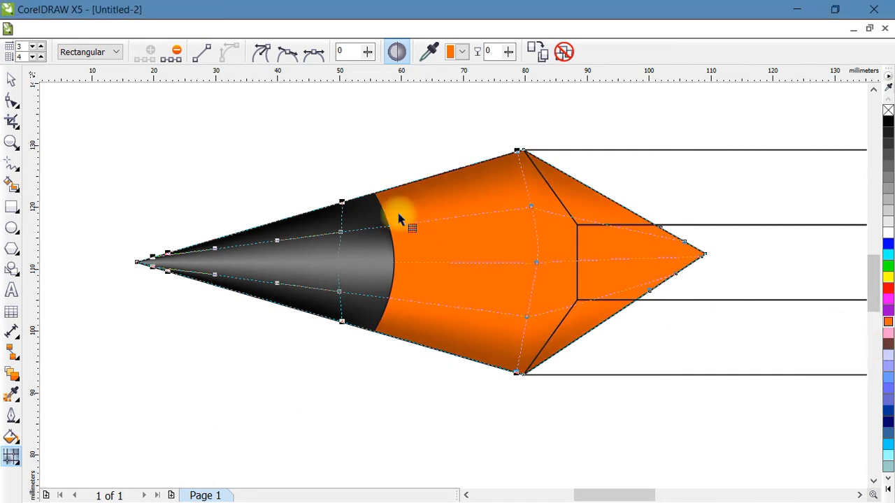
{"action": "left_click", "coordinate": [393, 122]}
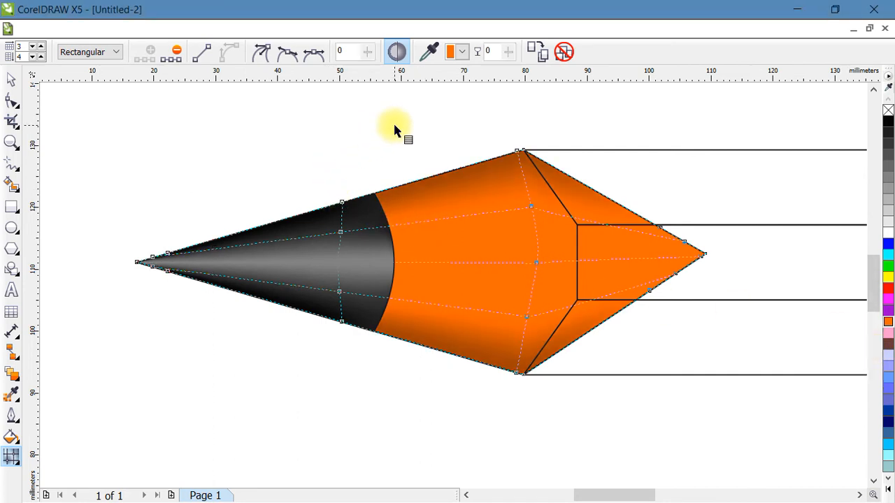
- Select the tip's mesh nodes along the intermediate rows above and below the centre line and color them the base orange
{"action": "left_click", "coordinate": [531, 206]}
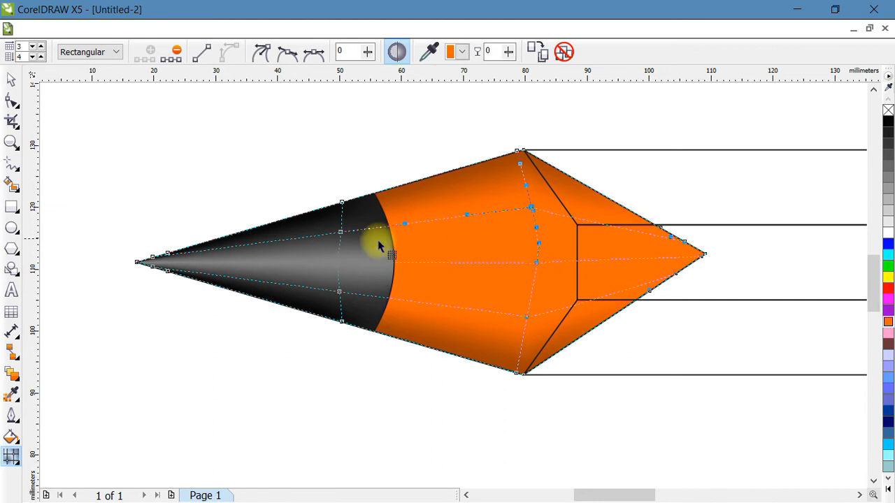
{"action": "left_click", "coordinate": [340, 232]}
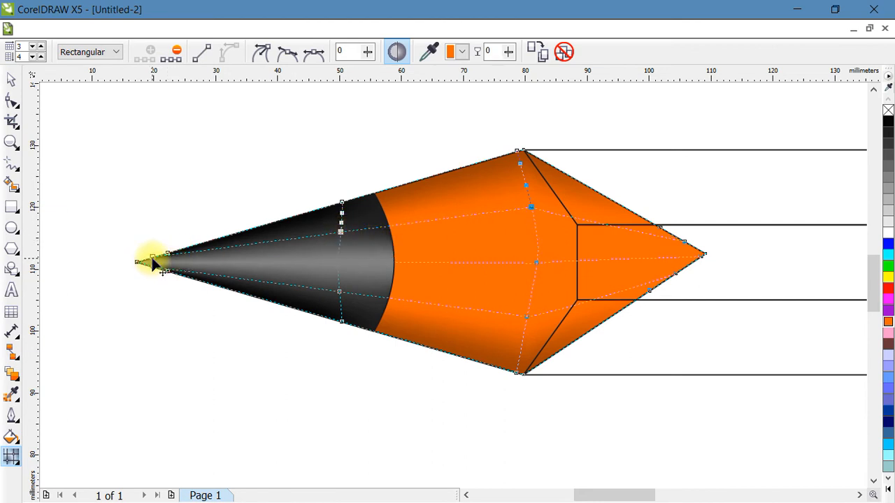
{"action": "left_click", "coordinate": [155, 264]}
{"action": "left_click", "coordinate": [153, 267], "text": "shift"}
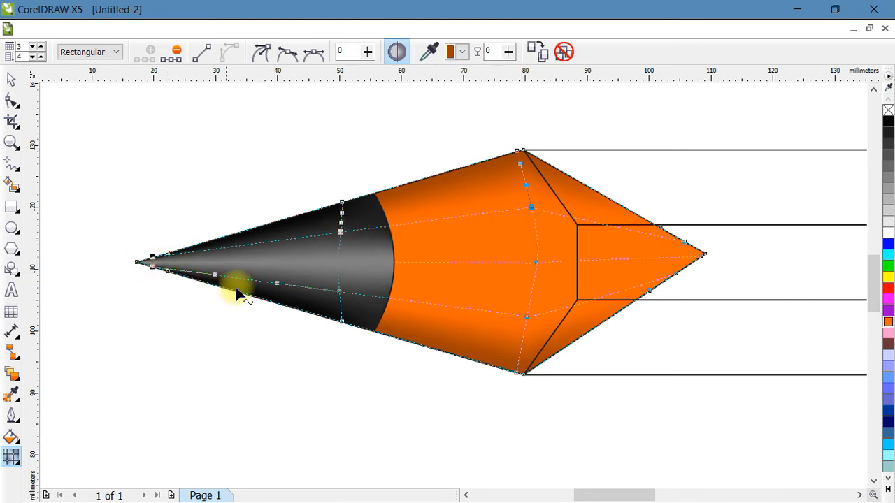
{"action": "left_click", "coordinate": [340, 294], "text": "shift"}
{"action": "left_click", "coordinate": [888, 325]}
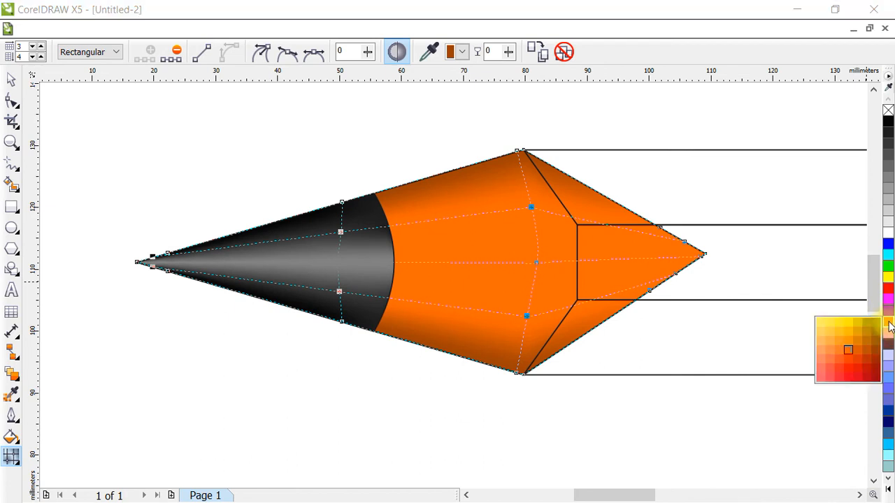
{"action": "left_click", "coordinate": [857, 350]}
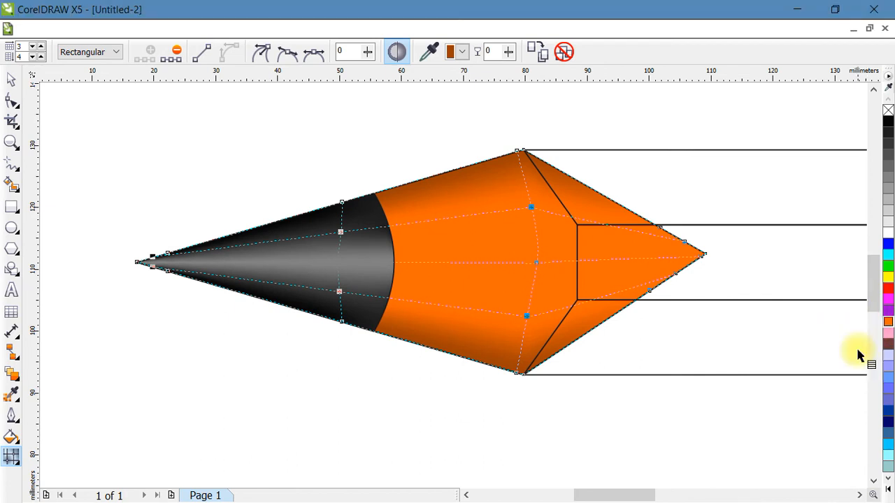
{"action": "left_click", "coordinate": [890, 326]}
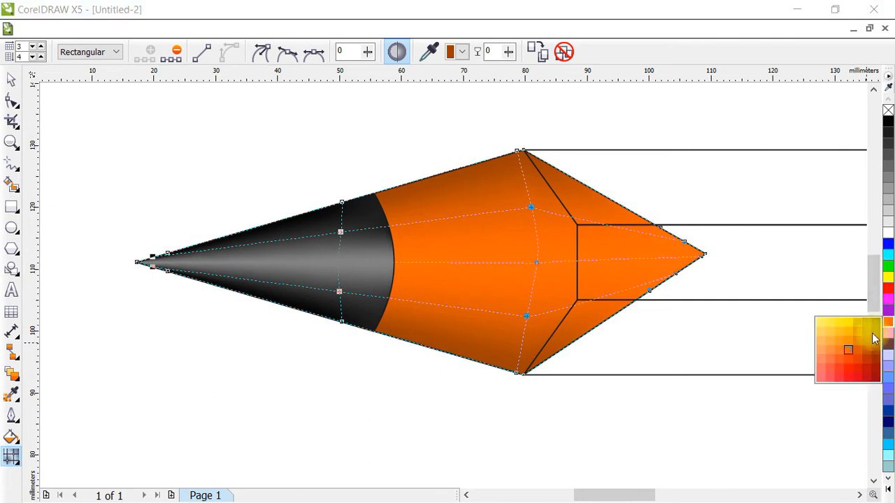
{"action": "left_click", "coordinate": [852, 350]}
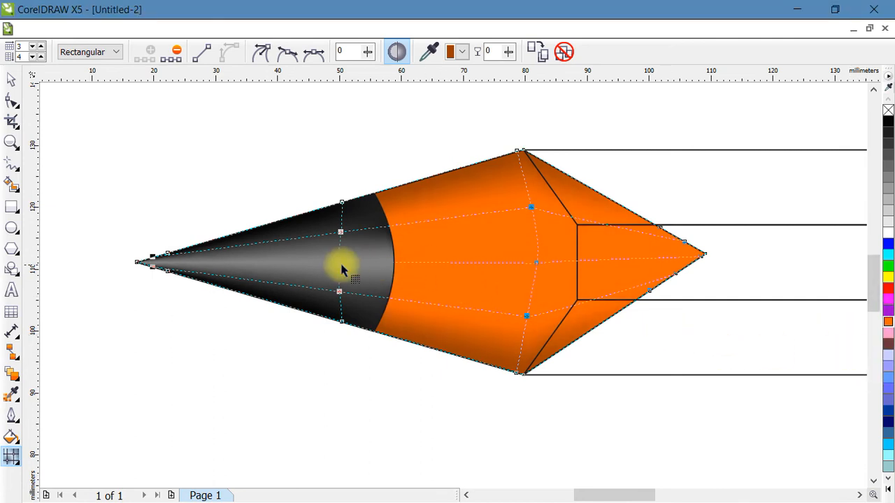
- Color the mesh nodes along the orange tip's centre line a lighter orange as a highlight, and deselect the tip
{"action": "left_click", "coordinate": [589, 270]}
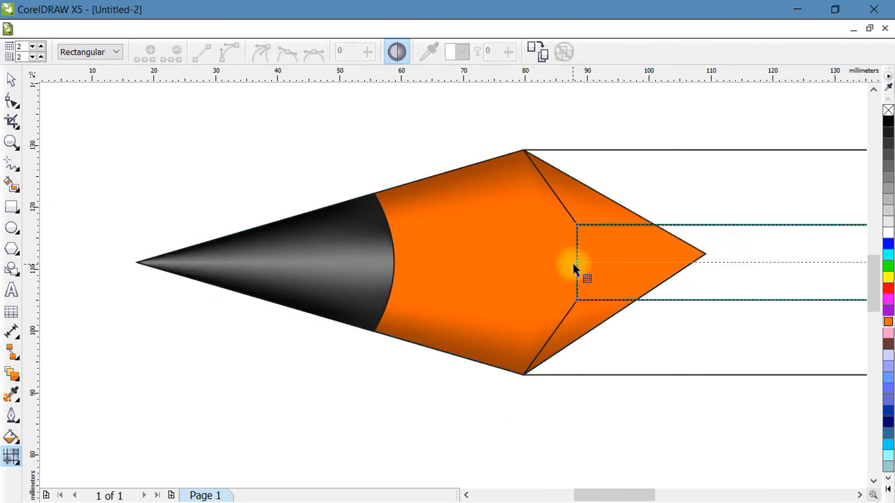
{"action": "left_click", "coordinate": [579, 261]}
{"action": "left_click", "coordinate": [508, 270]}
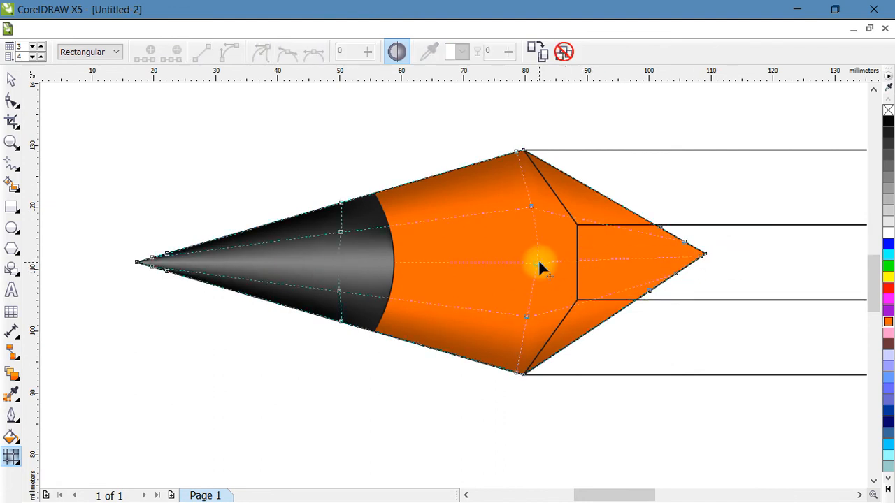
{"action": "left_click", "coordinate": [538, 263]}
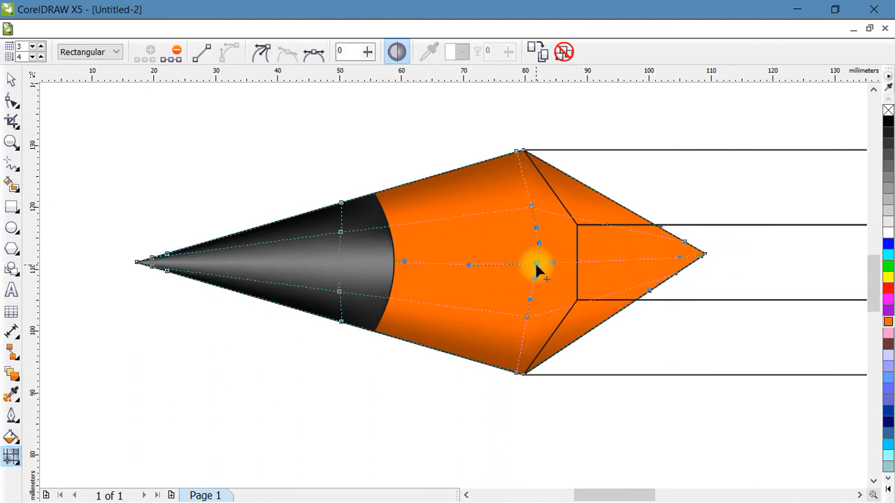
{"action": "left_click", "coordinate": [700, 253]}
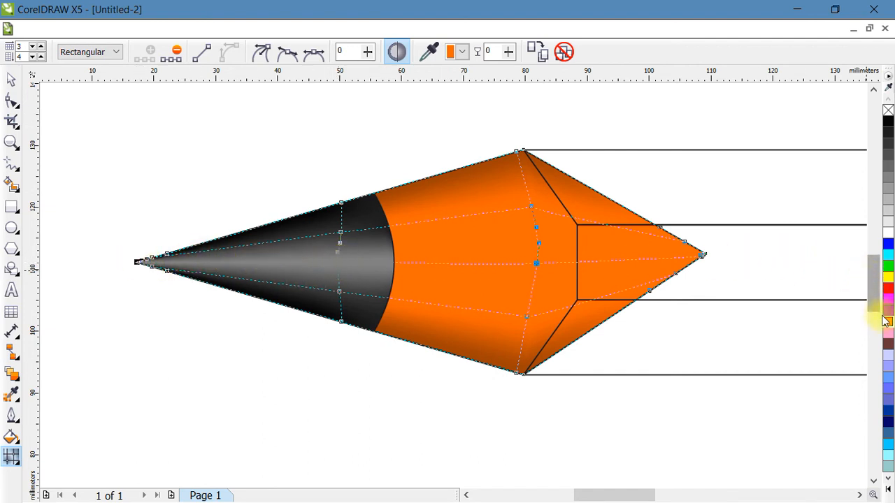
{"action": "left_click_drag", "start_coordinate": [887, 327], "coordinate": [828, 346]}
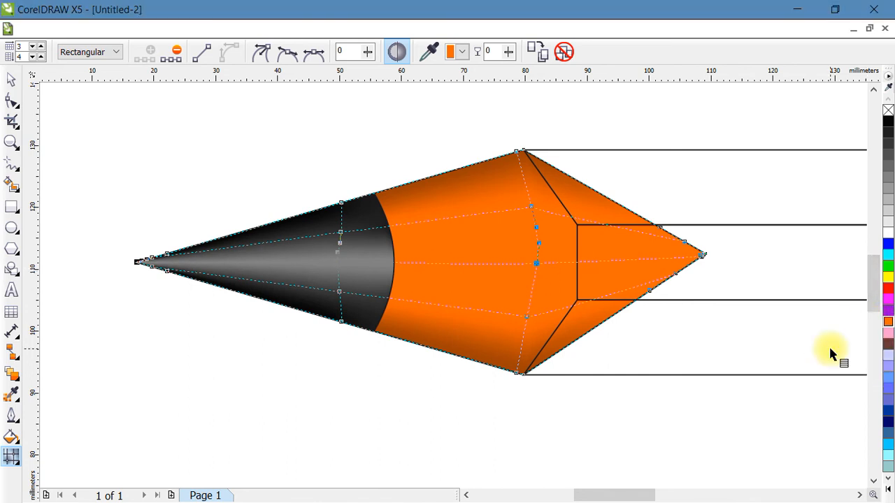
{"action": "left_click", "coordinate": [14, 84]}
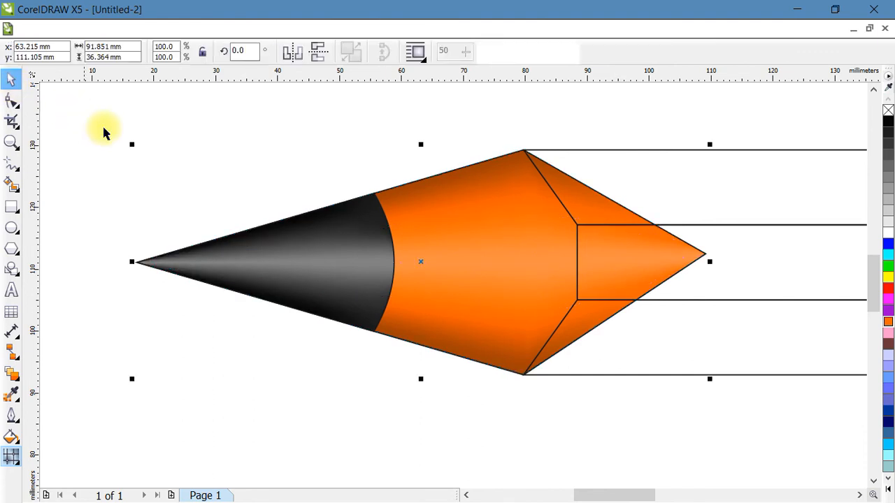
{"action": "left_click", "coordinate": [104, 130]}
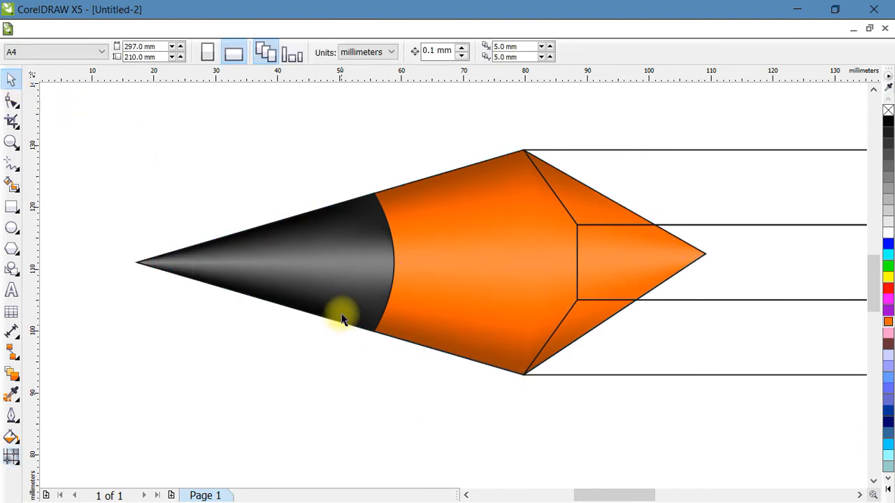
- Fill the middle strip of the pencil body with red
{"action": "scroll", "coordinate": [314, 314], "scroll_direction": "down", "scroll_amount": 2}
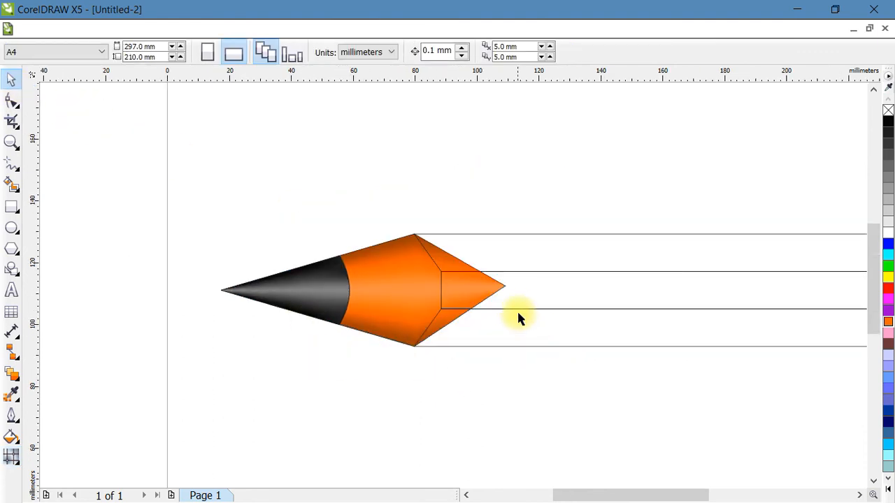
{"action": "left_click", "coordinate": [527, 294]}
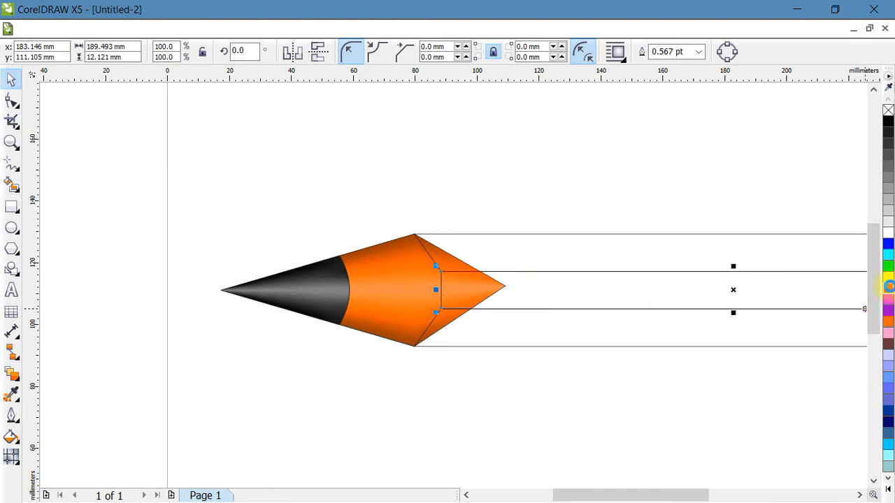
{"action": "left_click", "coordinate": [887, 288]}
{"action": "left_click", "coordinate": [581, 415]}
- Fill the lower strip of the pencil body with a dark red shade
{"action": "left_click", "coordinate": [575, 345]}
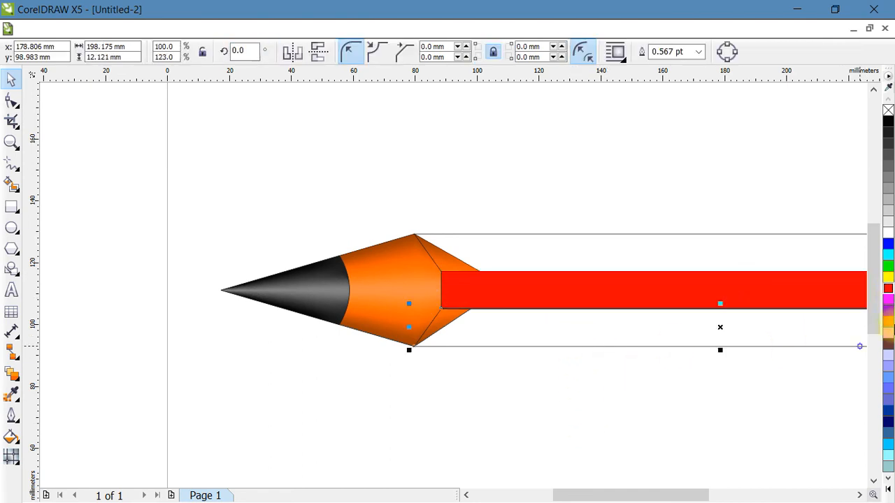
{"action": "left_click_drag", "start_coordinate": [886, 295], "coordinate": [868, 322]}
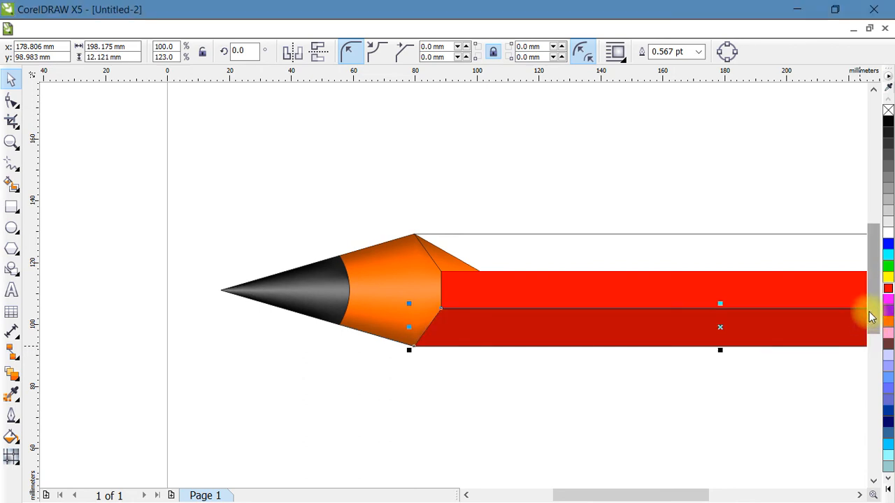
{"action": "left_click", "coordinate": [889, 290]}
{"action": "left_click_drag", "start_coordinate": [891, 293], "coordinate": [861, 316]}
- Fill the upper strip of the pencil body with a lighter red tint
{"action": "left_click", "coordinate": [598, 251]}
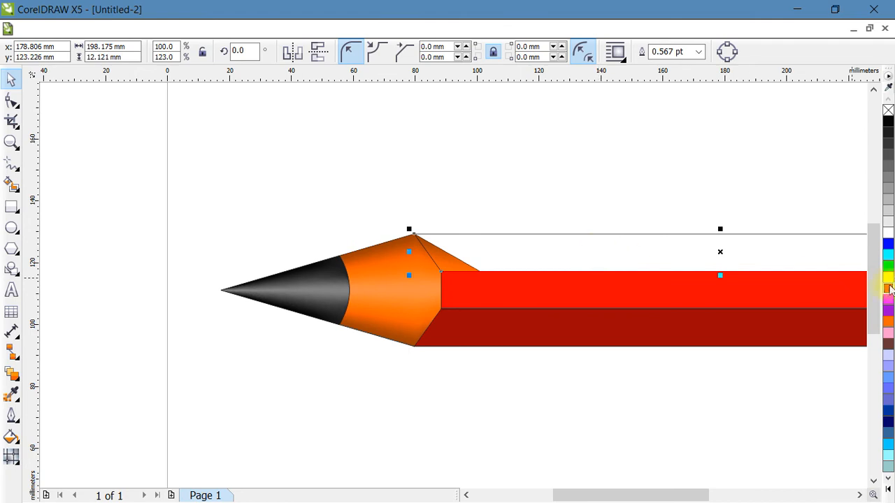
{"action": "left_click_drag", "start_coordinate": [889, 294], "coordinate": [832, 315]}
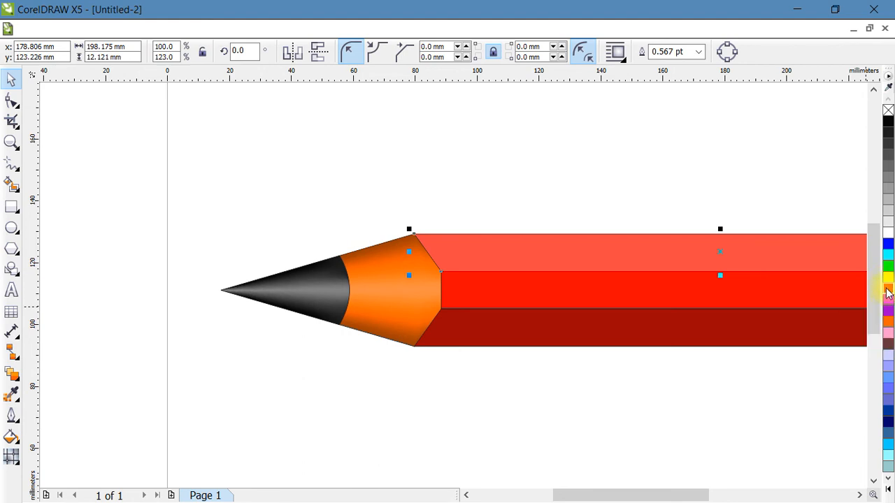
{"action": "left_click_drag", "start_coordinate": [888, 294], "coordinate": [833, 320]}
{"action": "left_click", "coordinate": [289, 246]}
- Select the three red body strips and place a copy of them shifted horizontally about 47 mm away from the tip
{"action": "scroll", "coordinate": [290, 245], "scroll_direction": "down", "scroll_amount": 2}
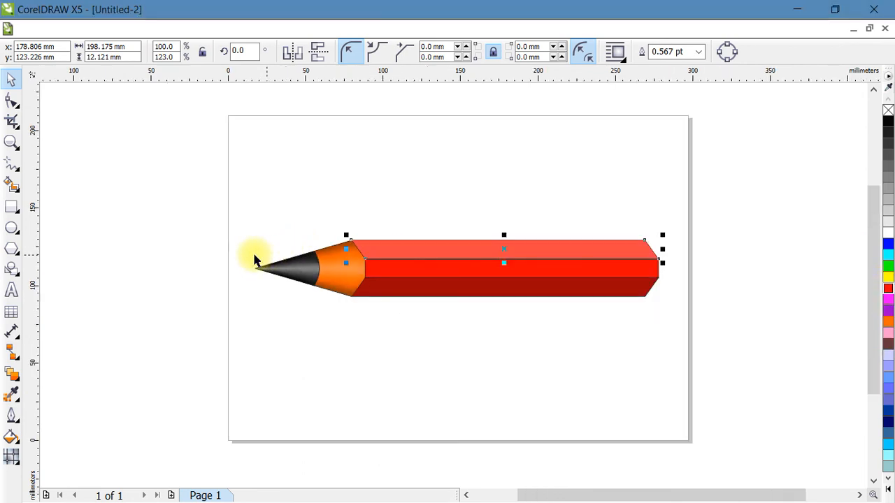
{"action": "left_click_drag", "start_coordinate": [501, 309], "coordinate": [673, 343]}
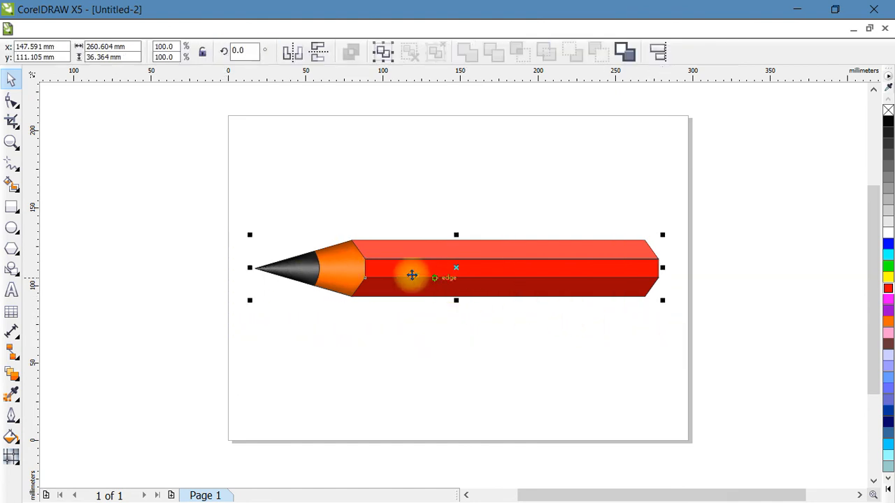
{"action": "left_click", "coordinate": [336, 221]}
{"action": "mouse_move", "coordinate": [336, 223]}
{"action": "left_mouse_down"}
{"action": "mouse_move", "coordinate": [613, 341]}
{"action": "mouse_move", "coordinate": [622, 324]}
{"action": "left_mouse_up"}
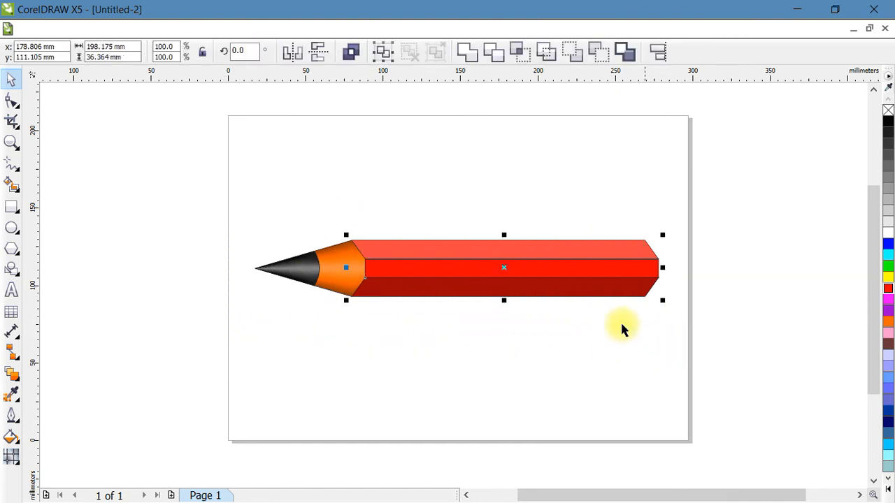
{"action": "left_click_drag", "start_coordinate": [503, 262], "coordinate": [584, 274]}
{"action": "left_click", "coordinate": [699, 301]}
- Fill the copied strips with black for the lower, near-black gray for the middle and dark gray for the upper one
{"action": "left_click", "coordinate": [699, 286]}
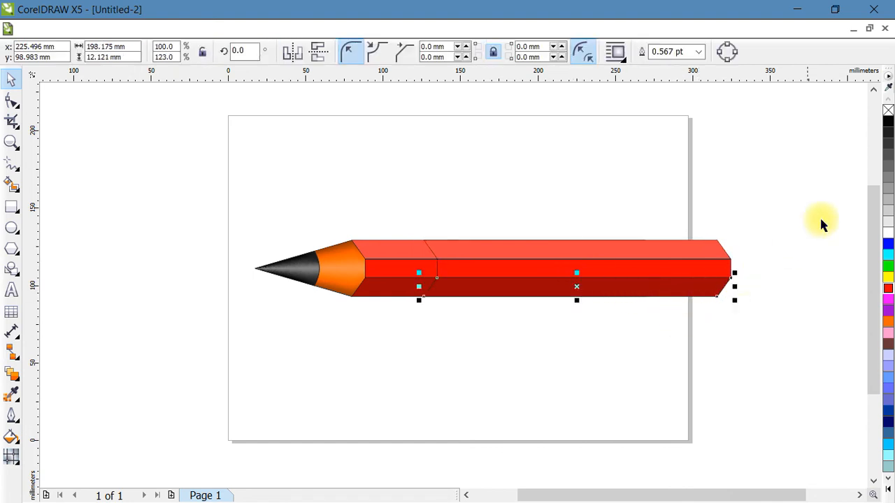
{"action": "left_click", "coordinate": [888, 121]}
{"action": "left_click", "coordinate": [719, 267]}
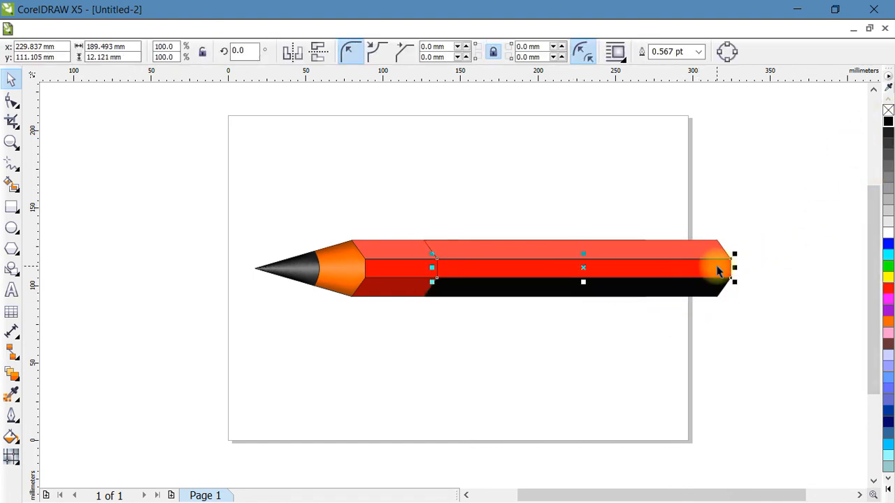
{"action": "left_click", "coordinate": [888, 145]}
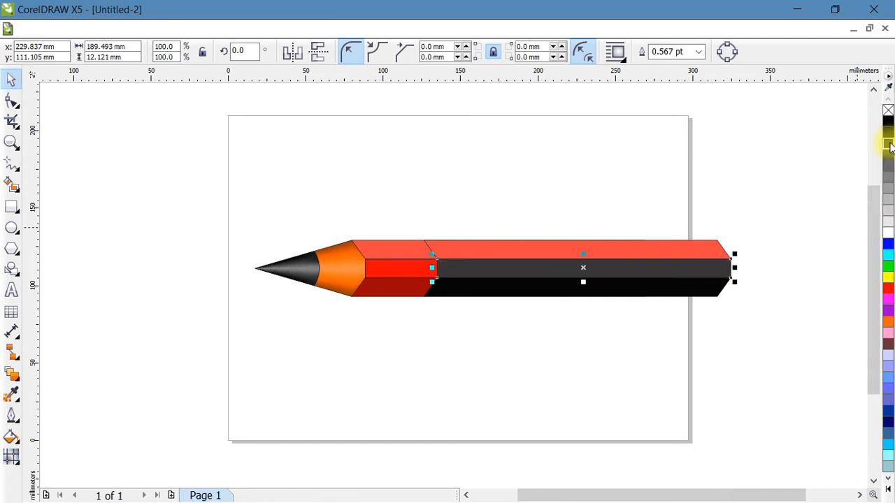
{"action": "left_click", "coordinate": [888, 132]}
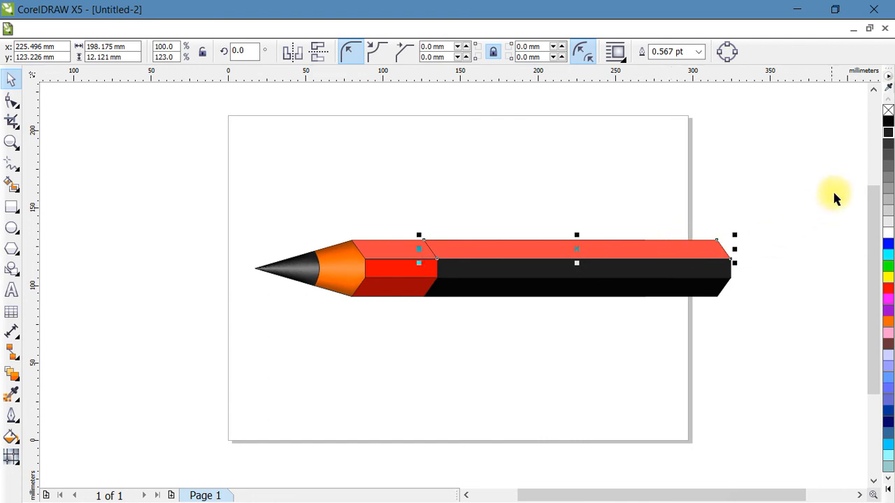
{"action": "left_click", "coordinate": [888, 155]}
{"action": "left_click", "coordinate": [814, 178]}
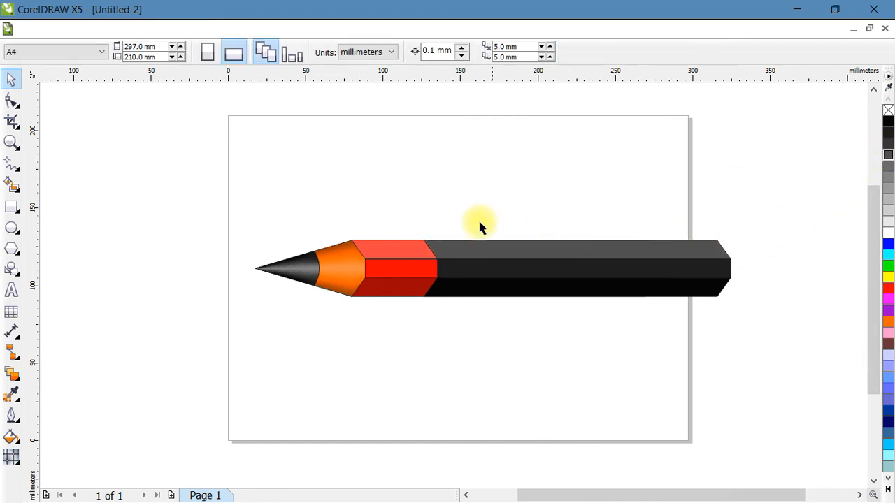
- Send the three dark strips behind the red body and move them about 11 mm toward the tip to form a shorter end cap
{"action": "left_click_drag", "start_coordinate": [399, 220], "coordinate": [802, 344]}
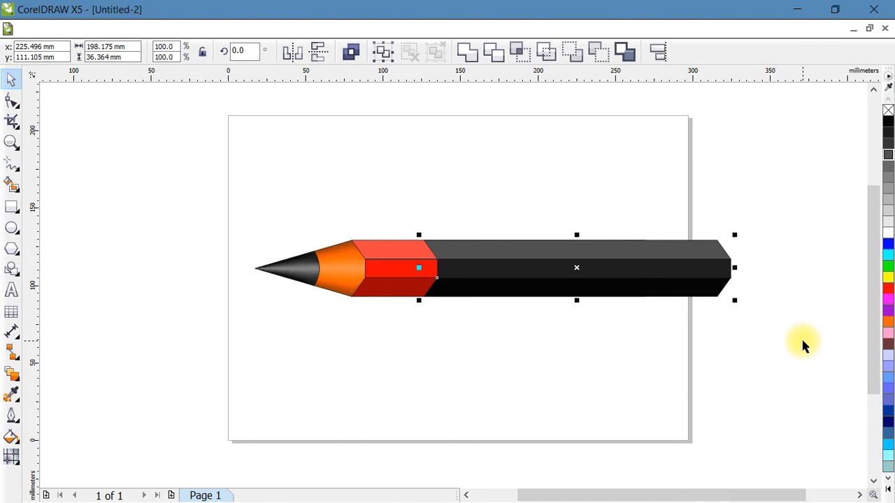
{"action": "key", "text": "shift+Page_Down"}
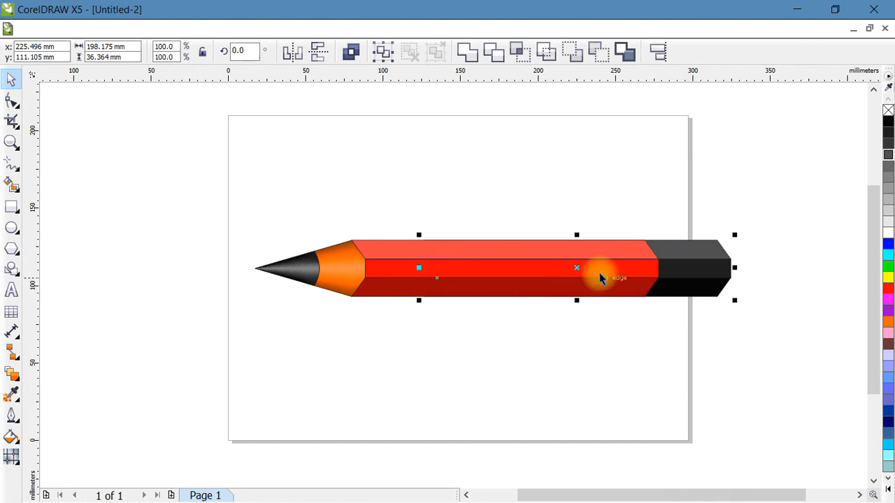
{"action": "left_click_drag", "start_coordinate": [578, 268], "coordinate": [567, 272]}
{"action": "left_click", "coordinate": [783, 253]}
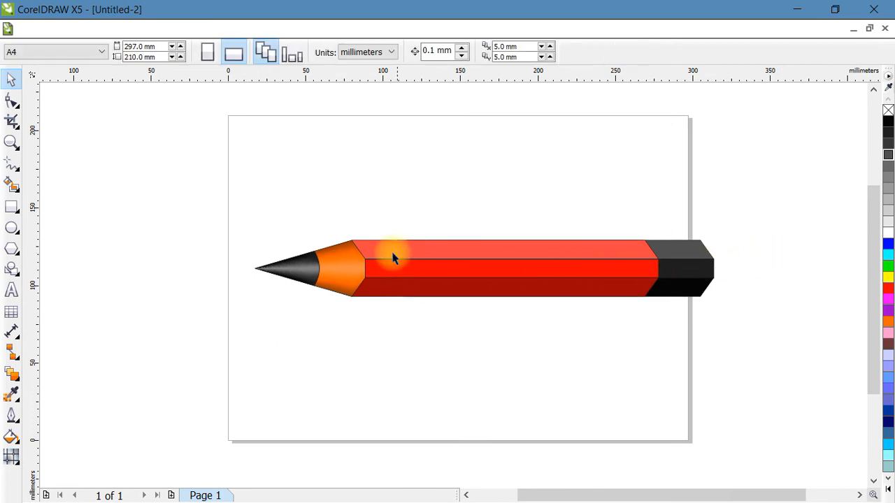
- Group all parts of the pencil and rotate the group 33 degrees so its tip points down to the lower left
{"action": "left_click_drag", "start_coordinate": [229, 207], "coordinate": [727, 355]}
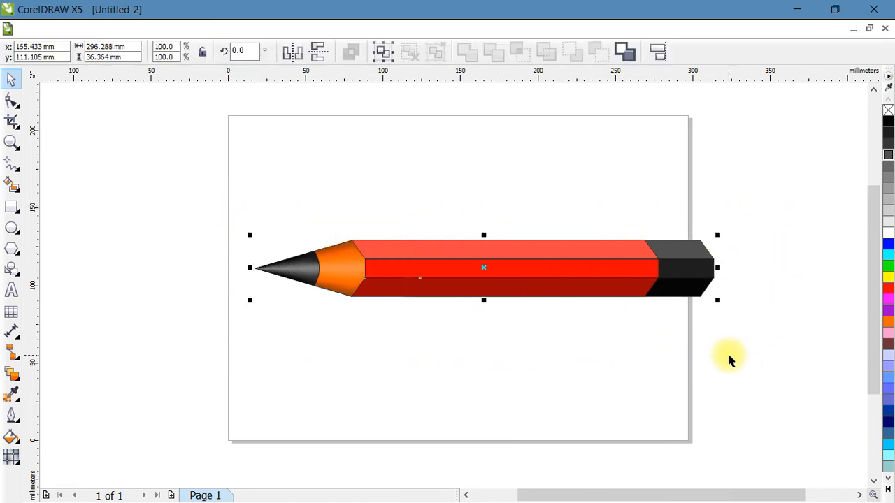
{"action": "left_click", "coordinate": [661, 274]}
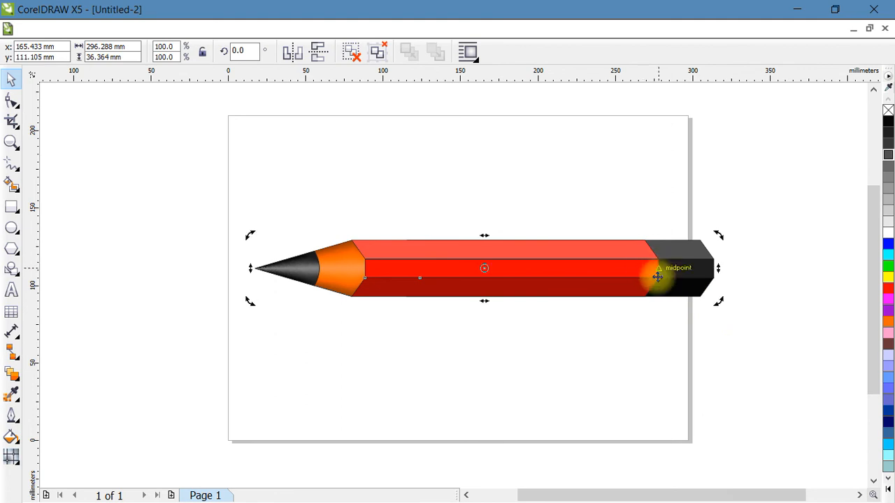
{"action": "mouse_move", "coordinate": [717, 303]}
{"action": "left_mouse_down"}
{"action": "mouse_move", "coordinate": [719, 251]}
{"action": "mouse_move", "coordinate": [696, 172]}
{"action": "left_mouse_up"}
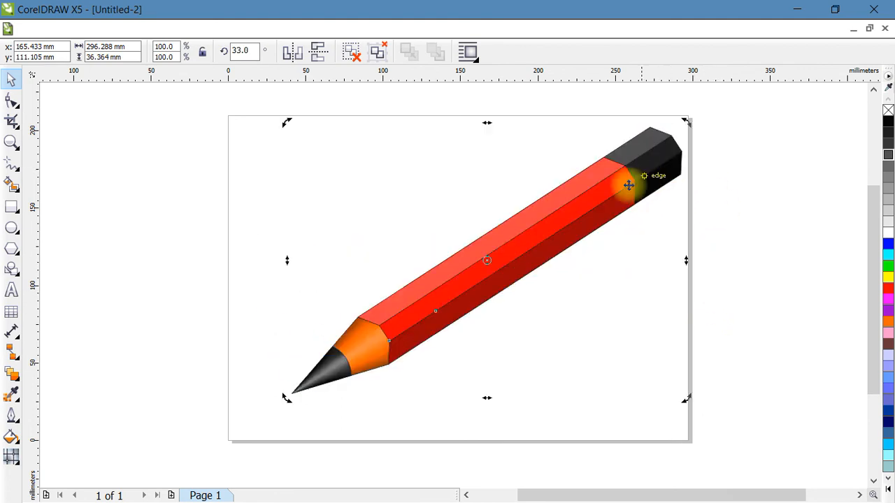
- Move the rotated pencil group to about X 149.8 mm, Y 105.1 mm near the page centre and remove its outlines
{"action": "left_click_drag", "start_coordinate": [556, 221], "coordinate": [521, 241]}
{"action": "key", "text": "ctrl+z"}
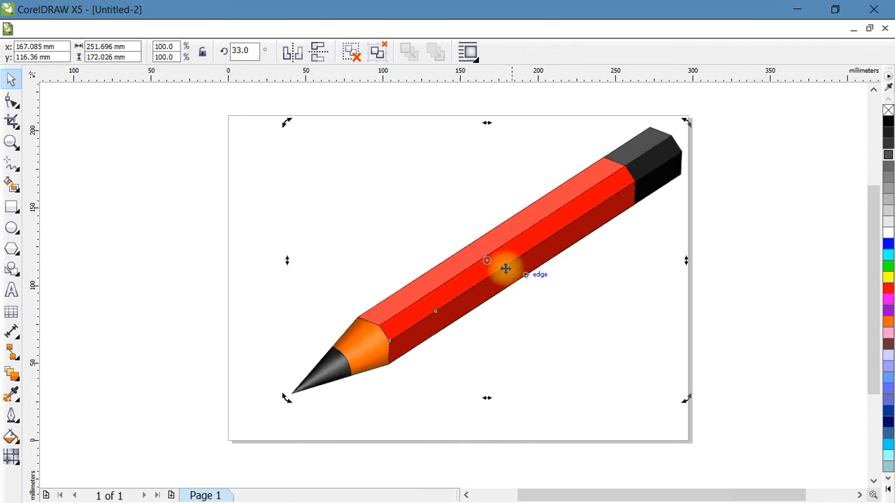
{"action": "left_click", "coordinate": [446, 207]}
{"action": "left_click_drag", "start_coordinate": [523, 244], "coordinate": [491, 253]}
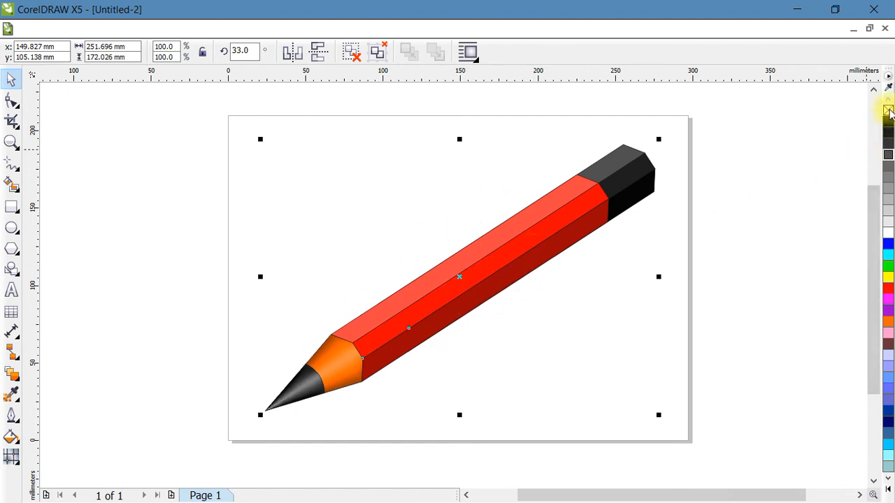
{"action": "right_click", "coordinate": [888, 110]}
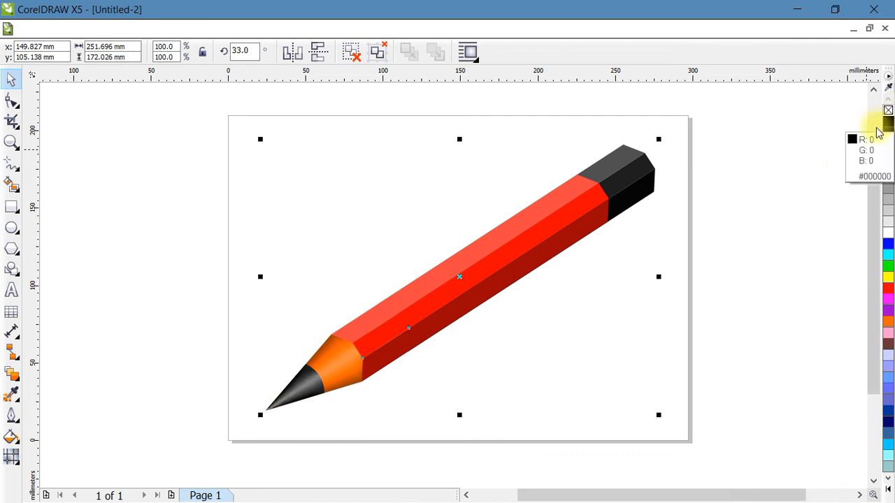